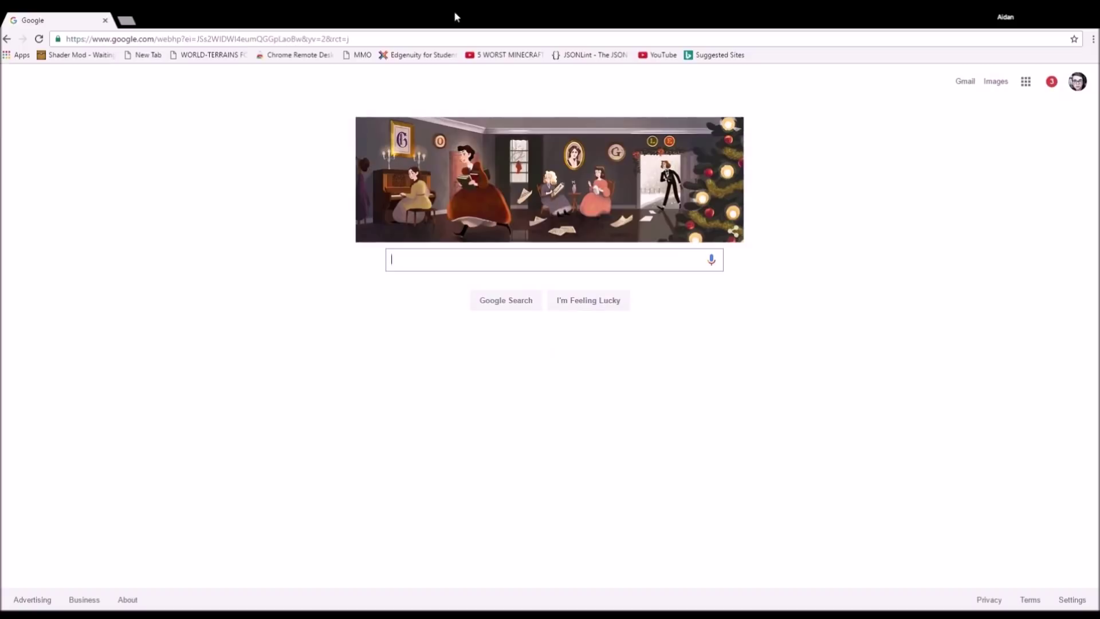
Step: Search Google for 'chrome remote desktop' and open its Chrome Web Store listing
click(333, 40)
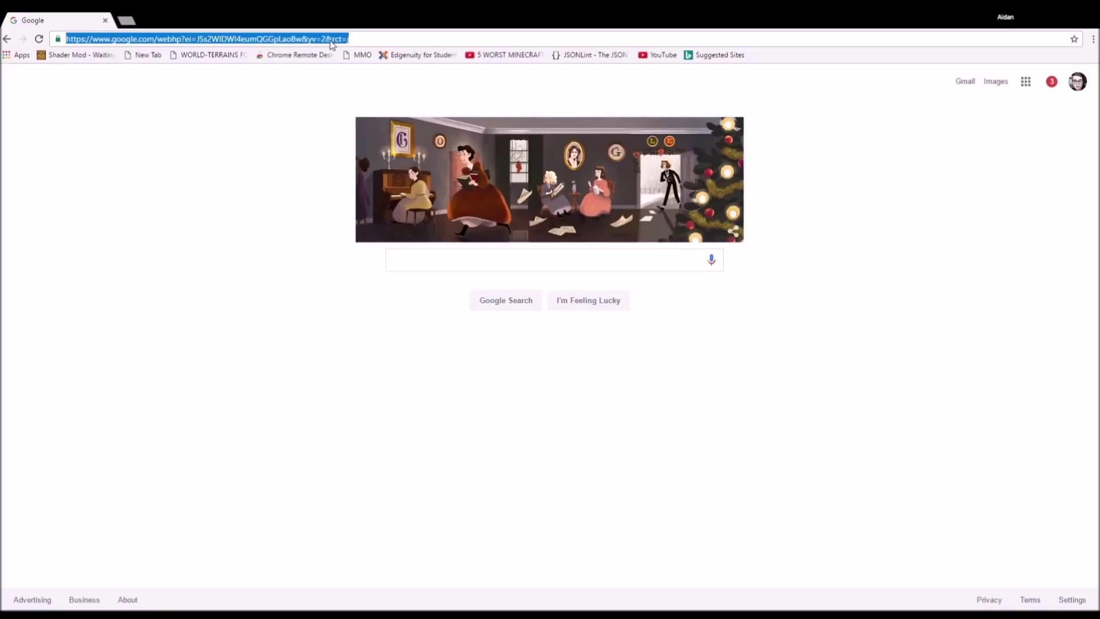
text(chrome remote desktop)
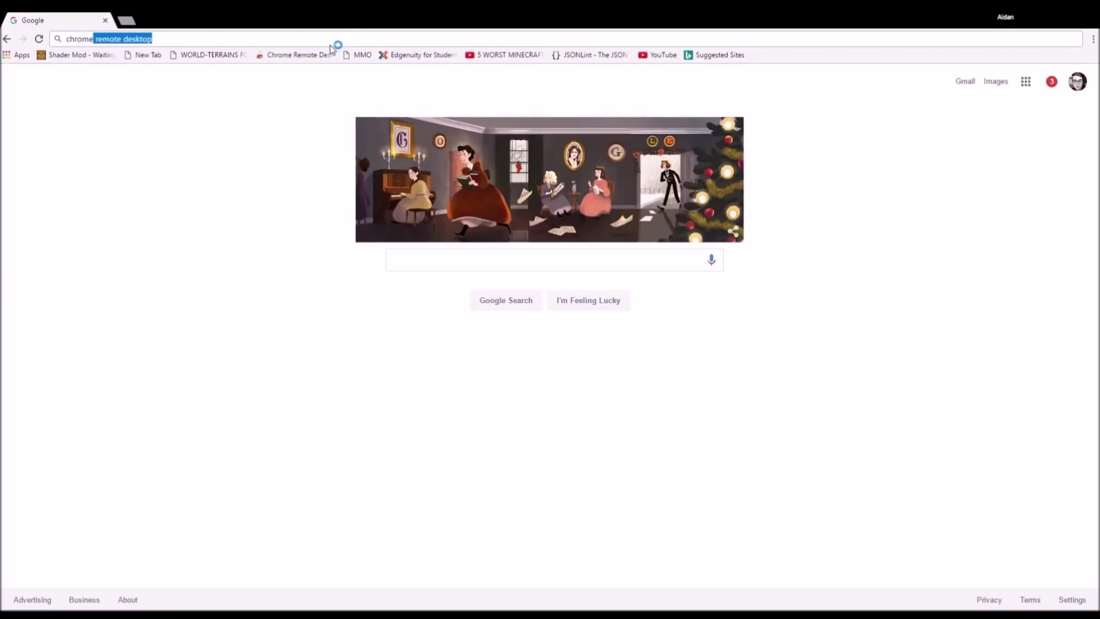
key(Return)
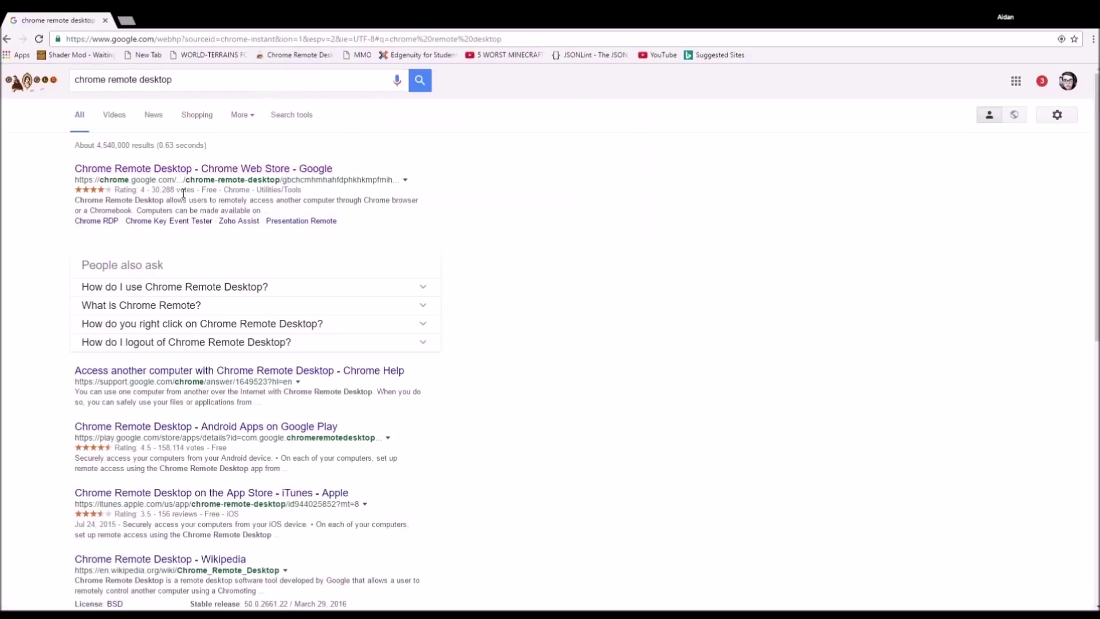
click(183, 169)
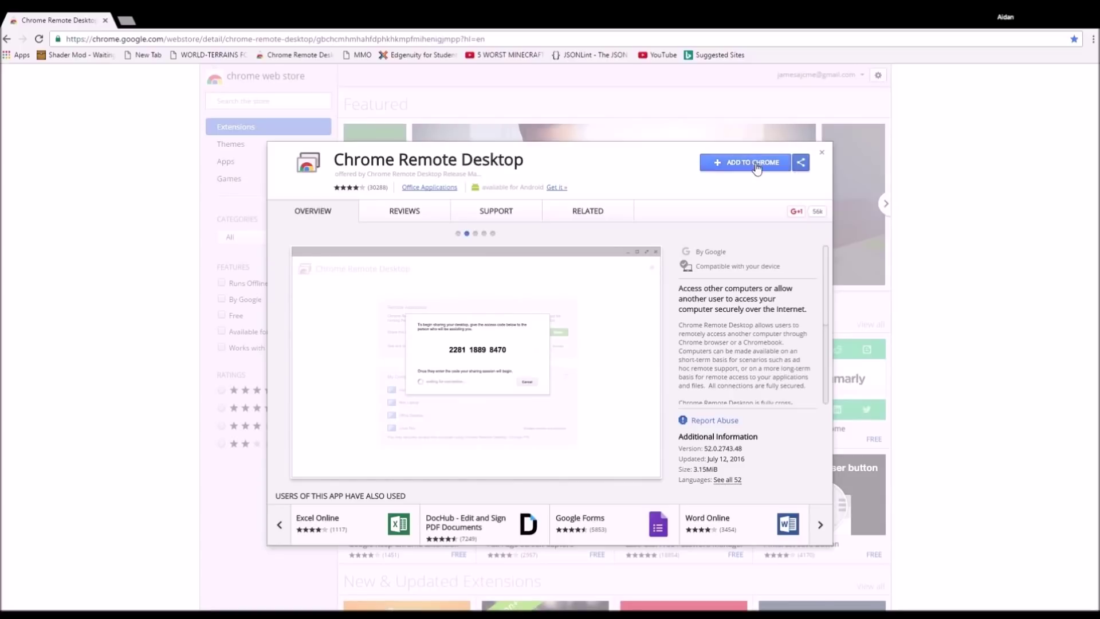
Step: Add Chrome Remote Desktop to Chrome and launch it from the Apps page
click(755, 165)
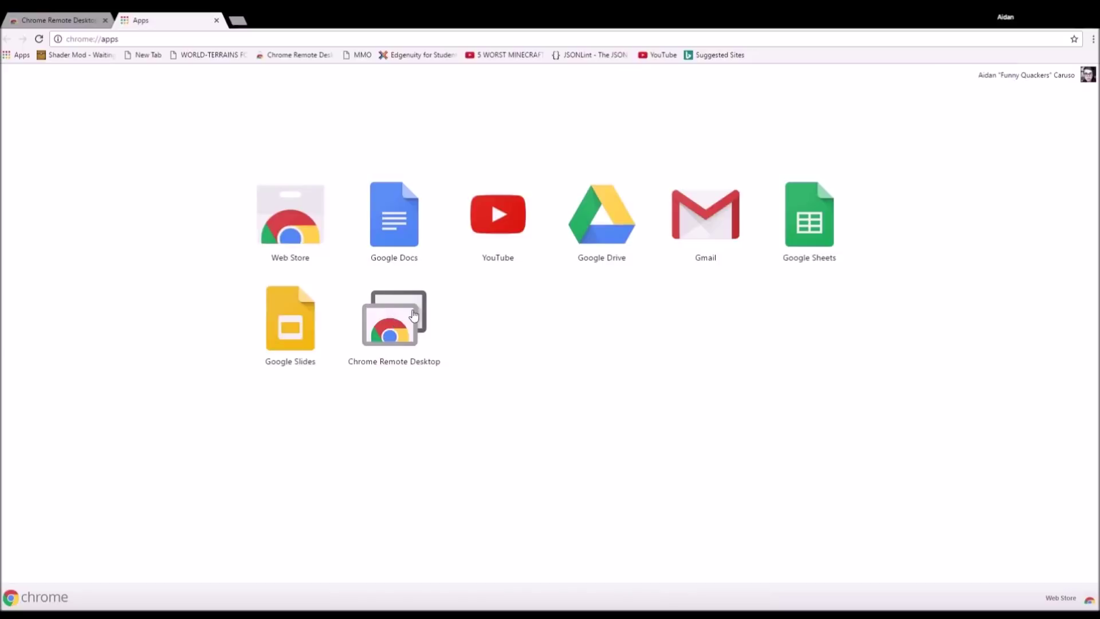
click(393, 321)
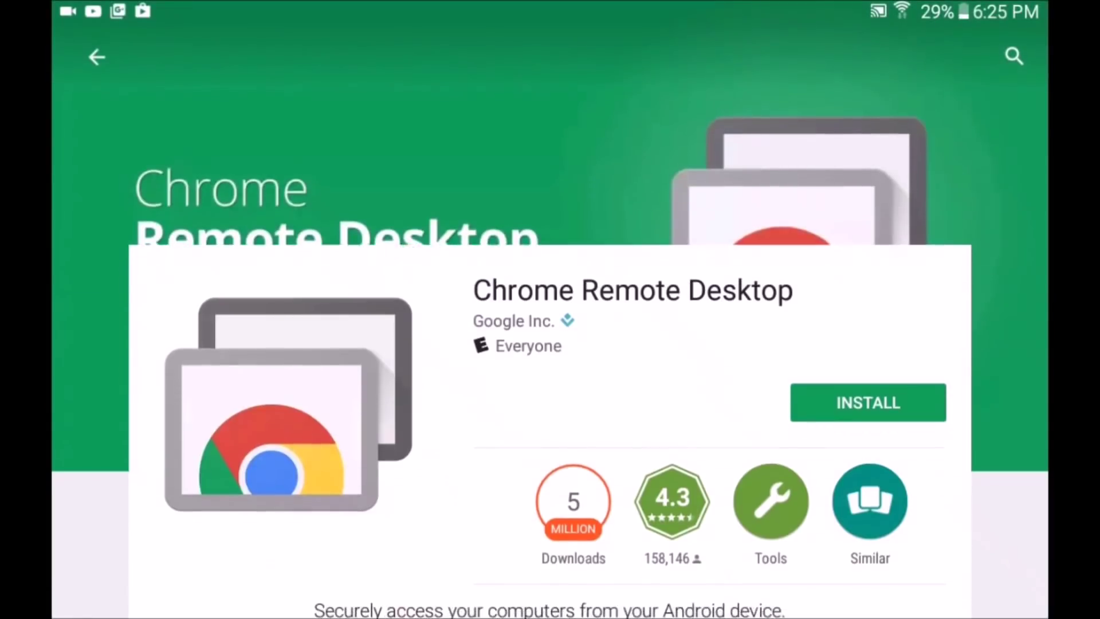
Step: Install Chrome Remote Desktop on the tablet, accept its permissions, and launch it
click(868, 344)
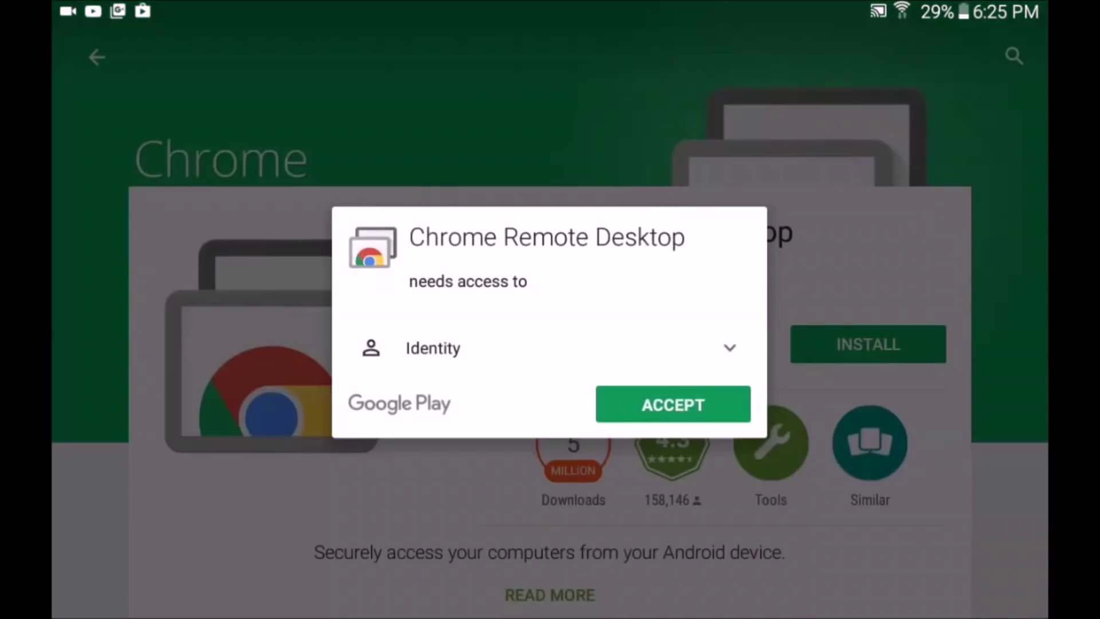
click(673, 402)
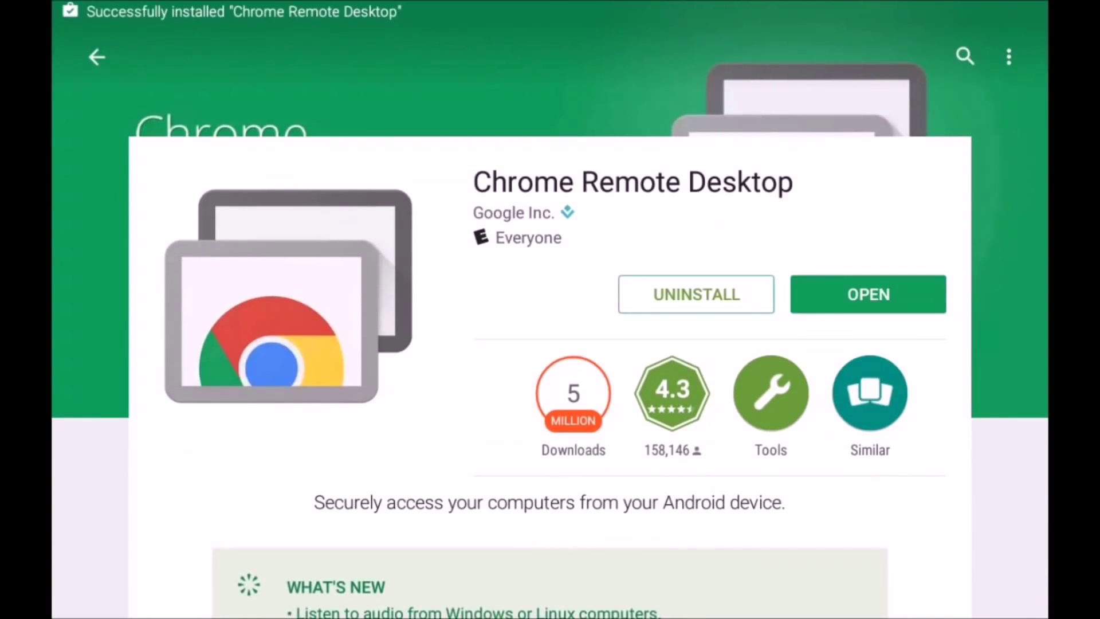
click(868, 294)
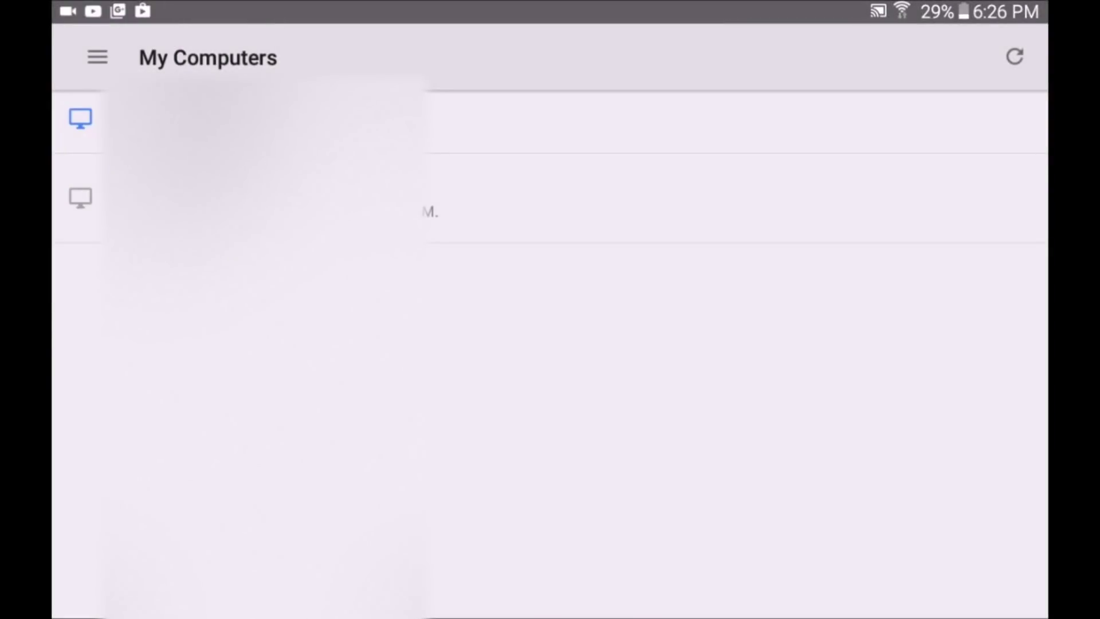
Step: Choose the DESKTOP-8T197I0 computer and submit its PIN to connect
click(424, 121)
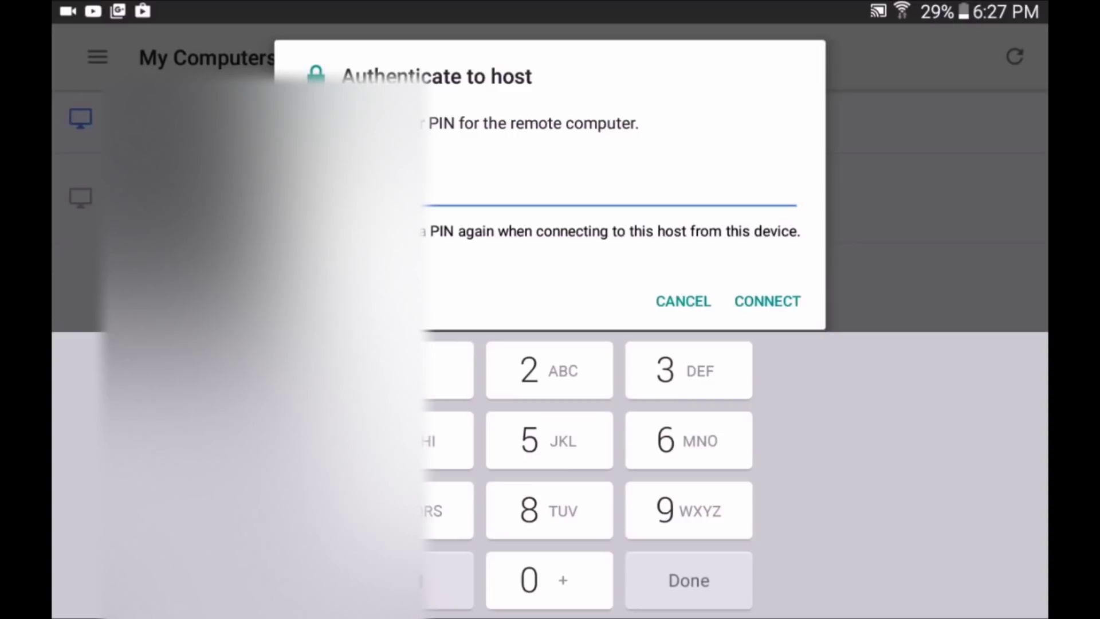
key(Return)
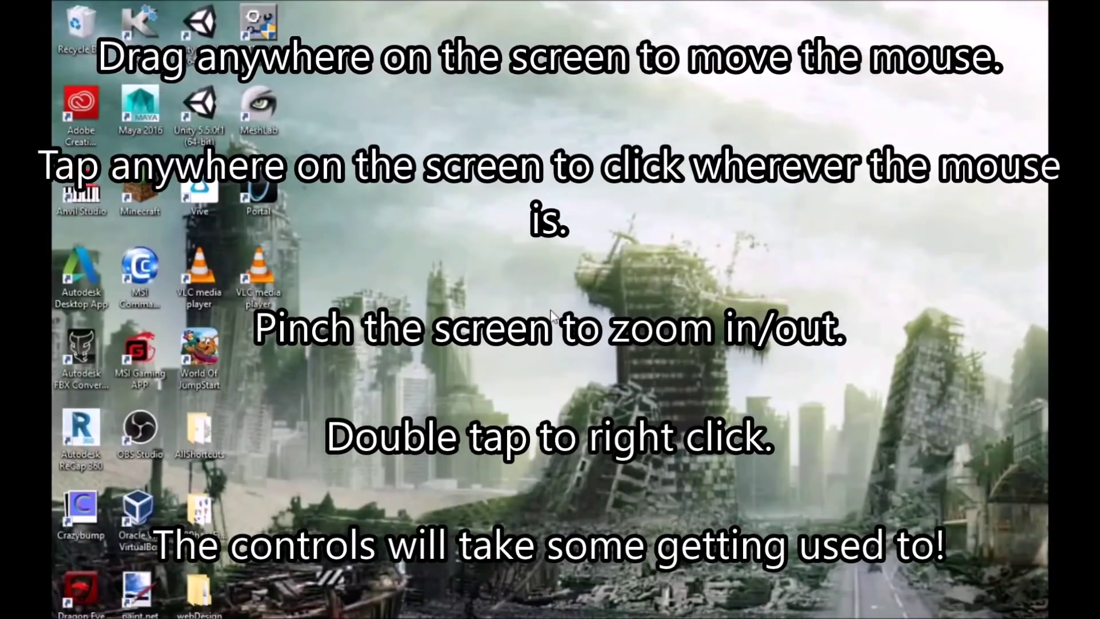
Step: Zoom the remote view out until the entire Windows desktop fits on the tablet
scroll(550, 309, down, 3)
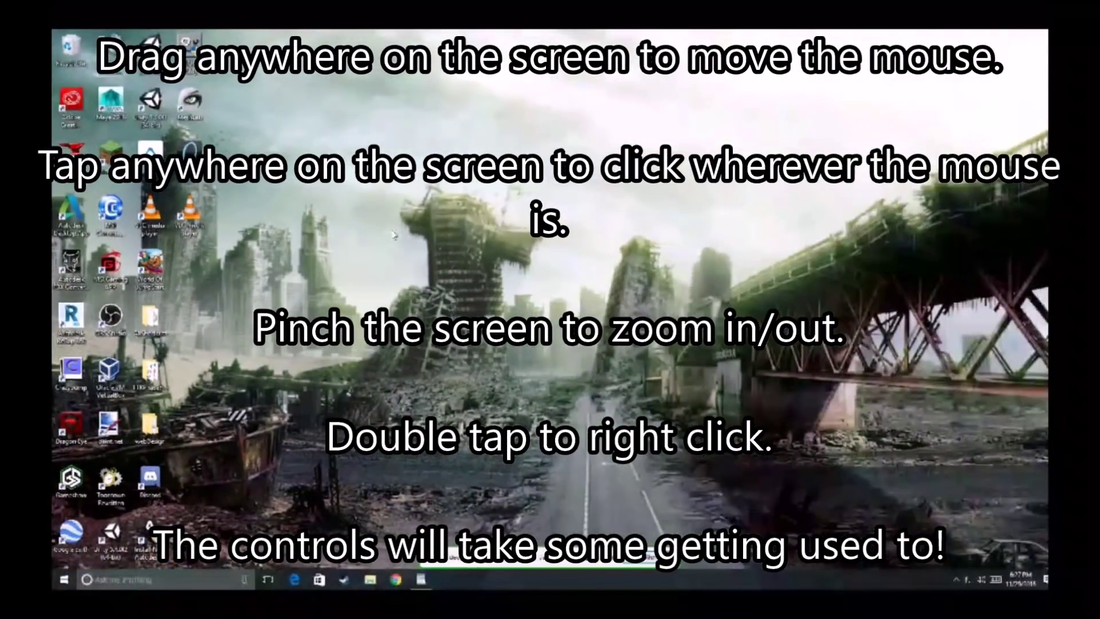
scroll(550, 309, up, 5)
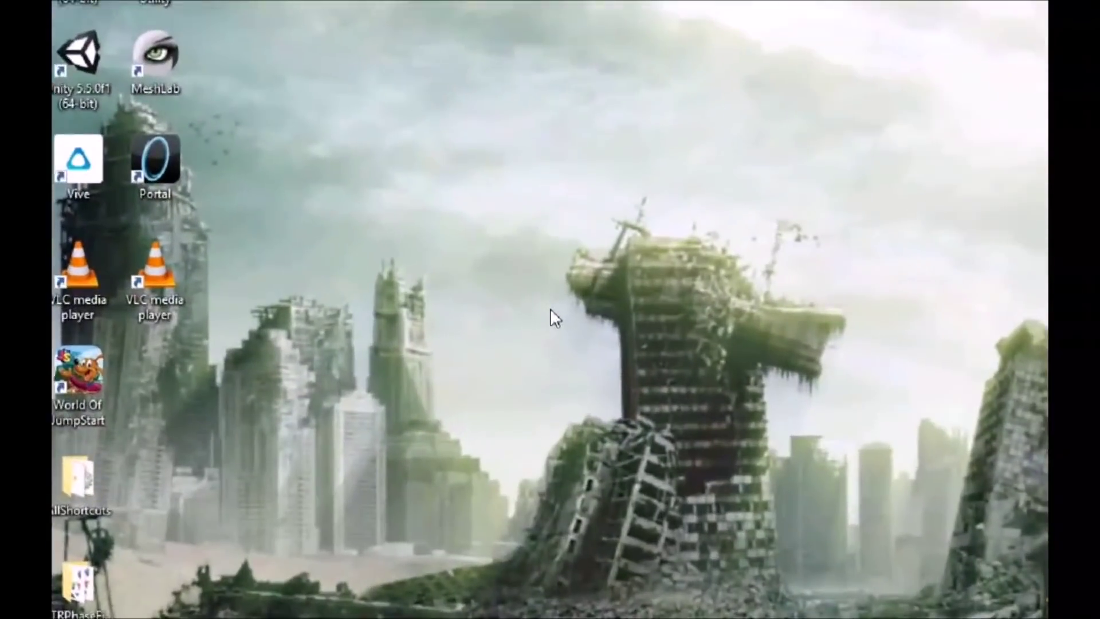
scroll(550, 318, down, 3)
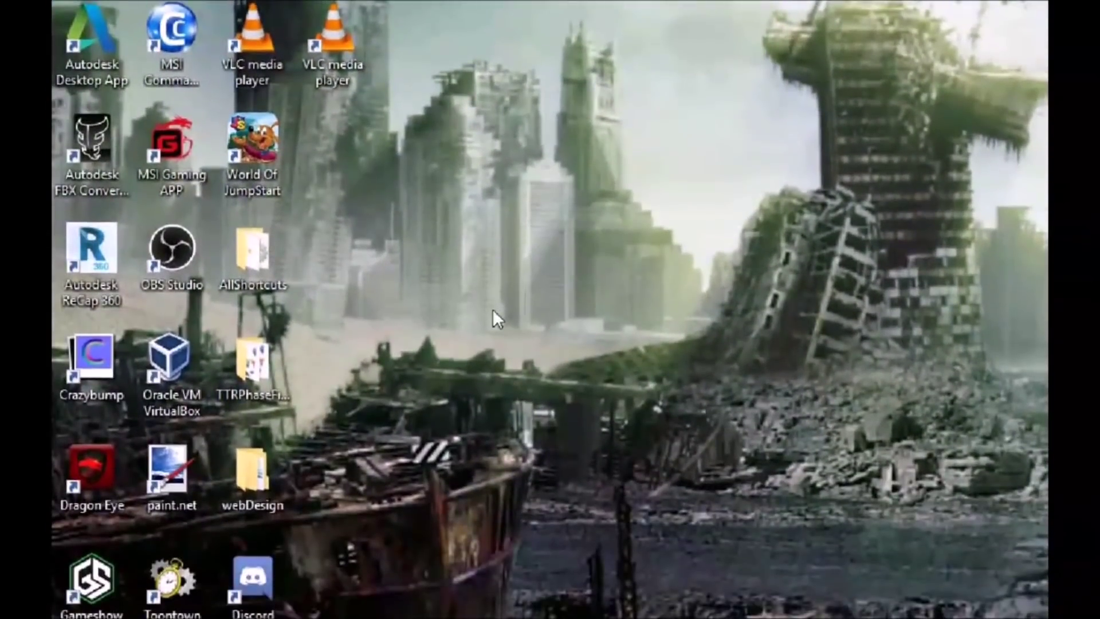
drag(491, 314, 365, 318)
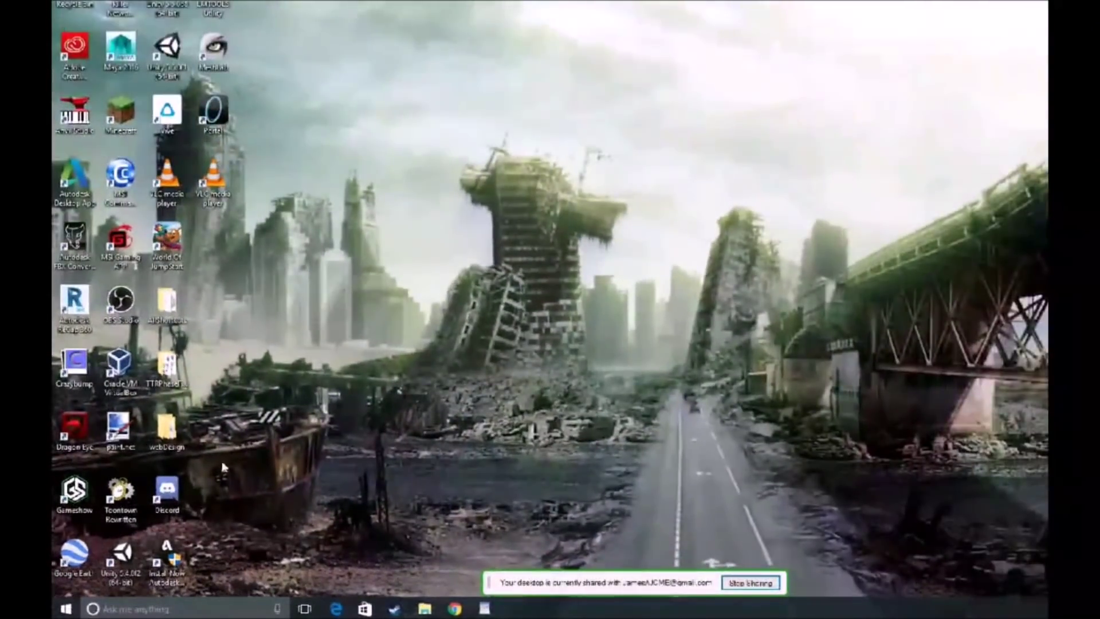
Step: Go from the Start menu into Windows Settings and its System display page
click(72, 607)
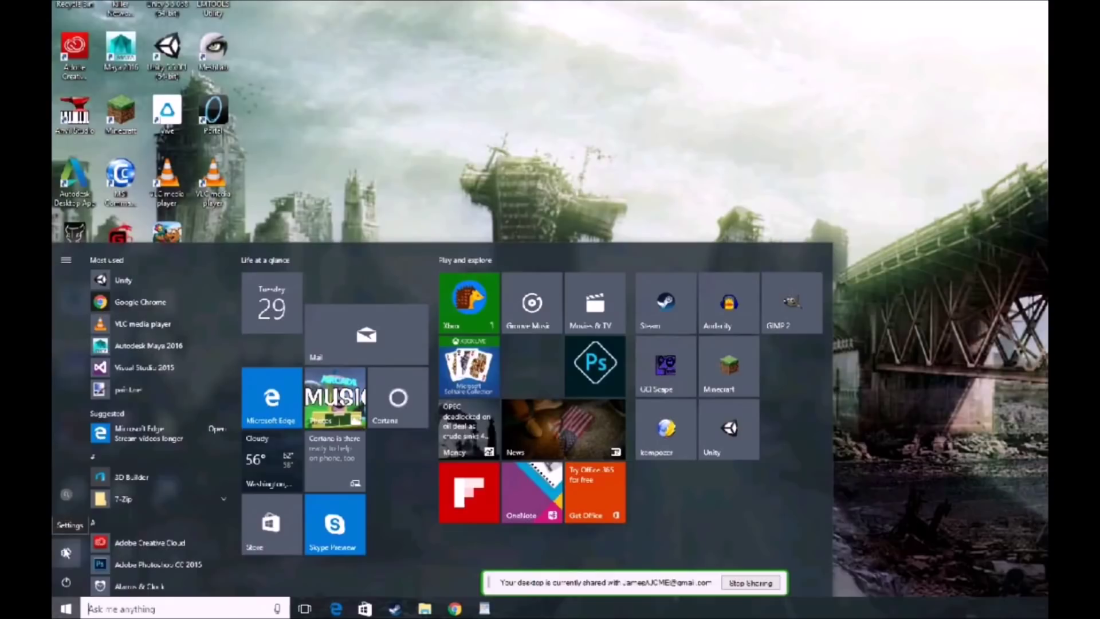
click(66, 552)
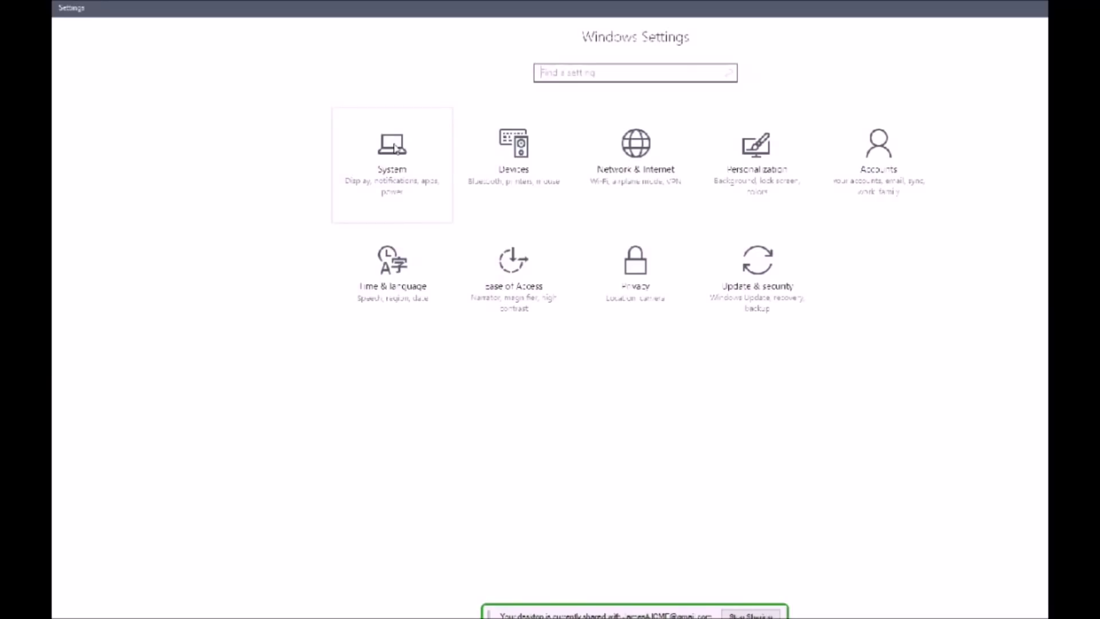
click(394, 148)
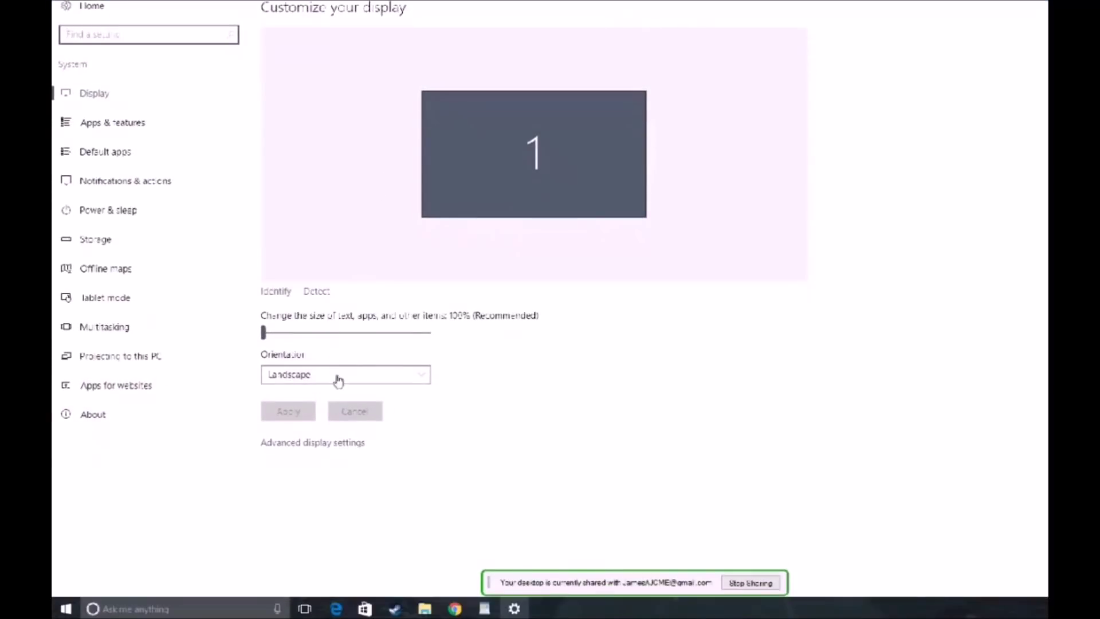
Step: Pick 1280 × 800 in Advanced display settings' Resolution list and apply it
click(292, 445)
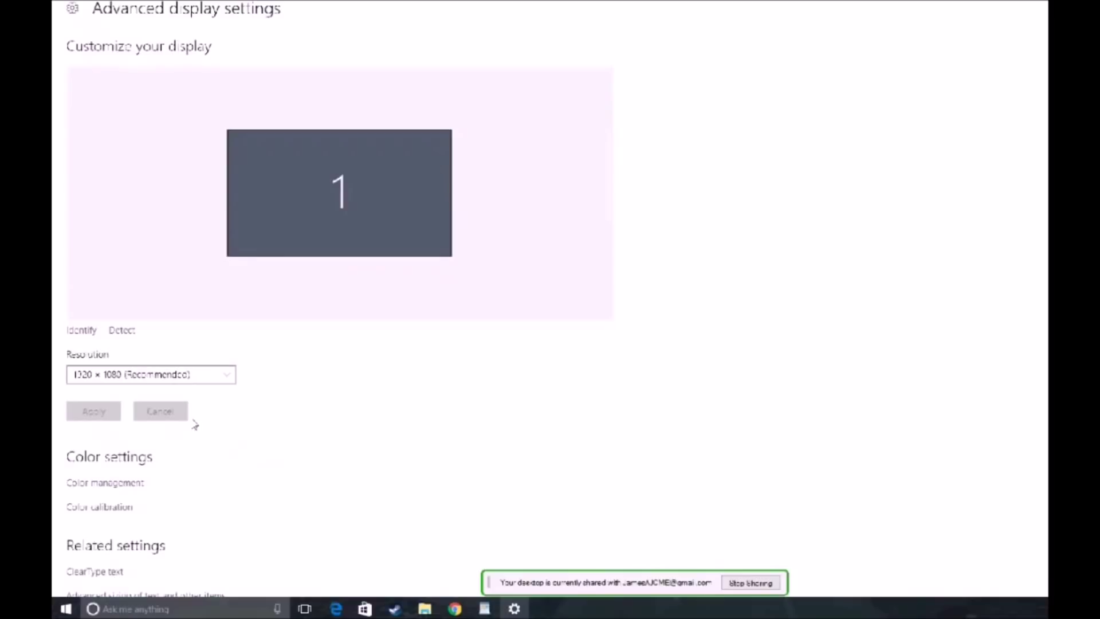
click(182, 378)
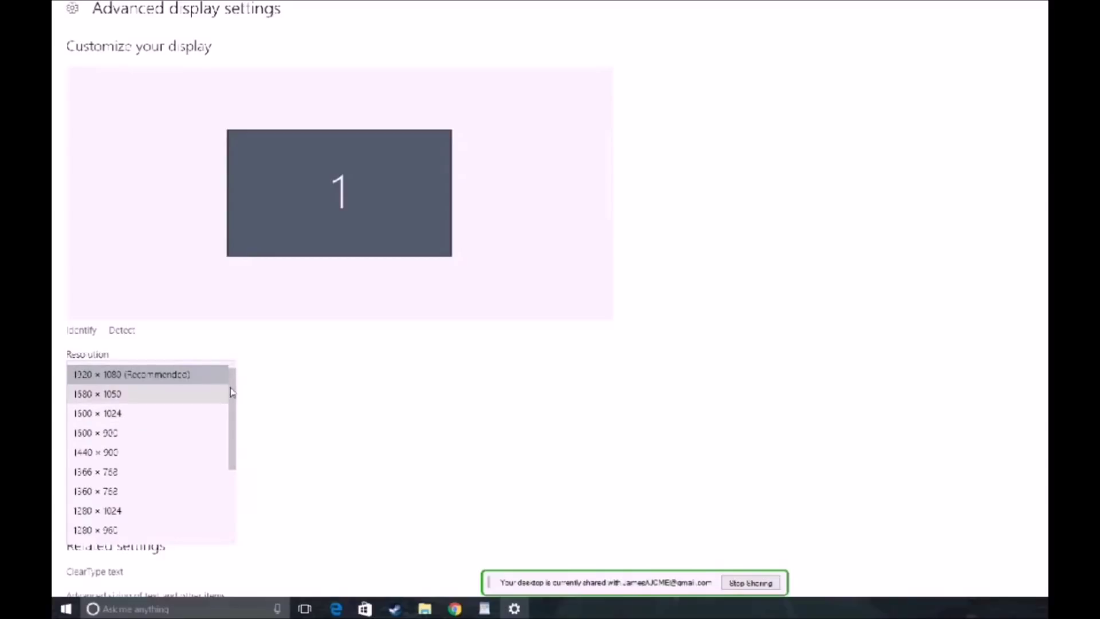
drag(235, 389, 233, 436)
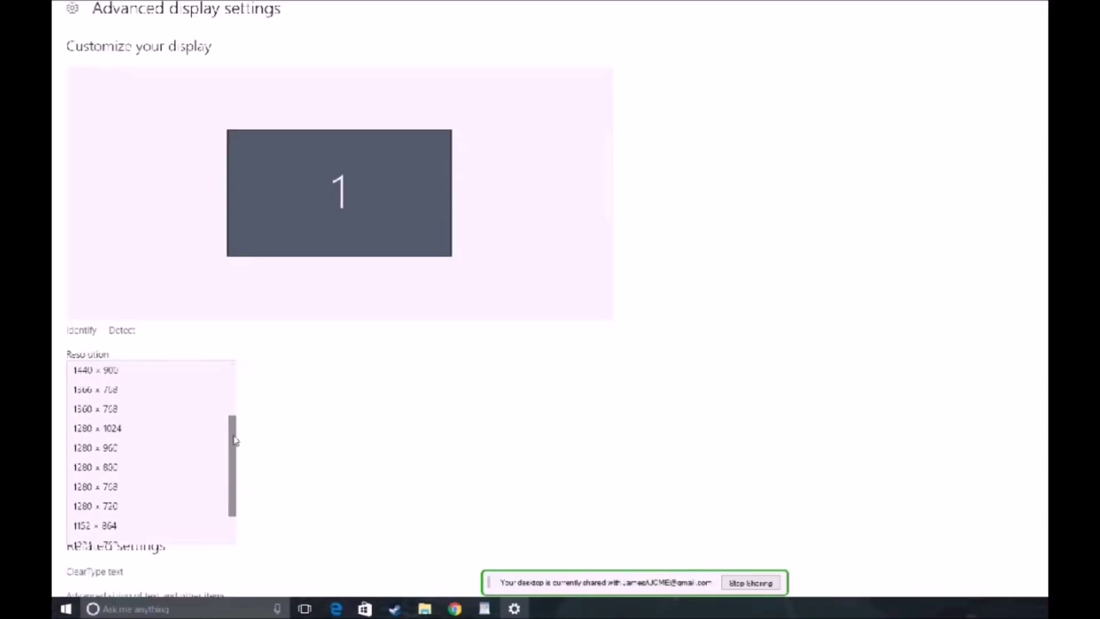
click(186, 467)
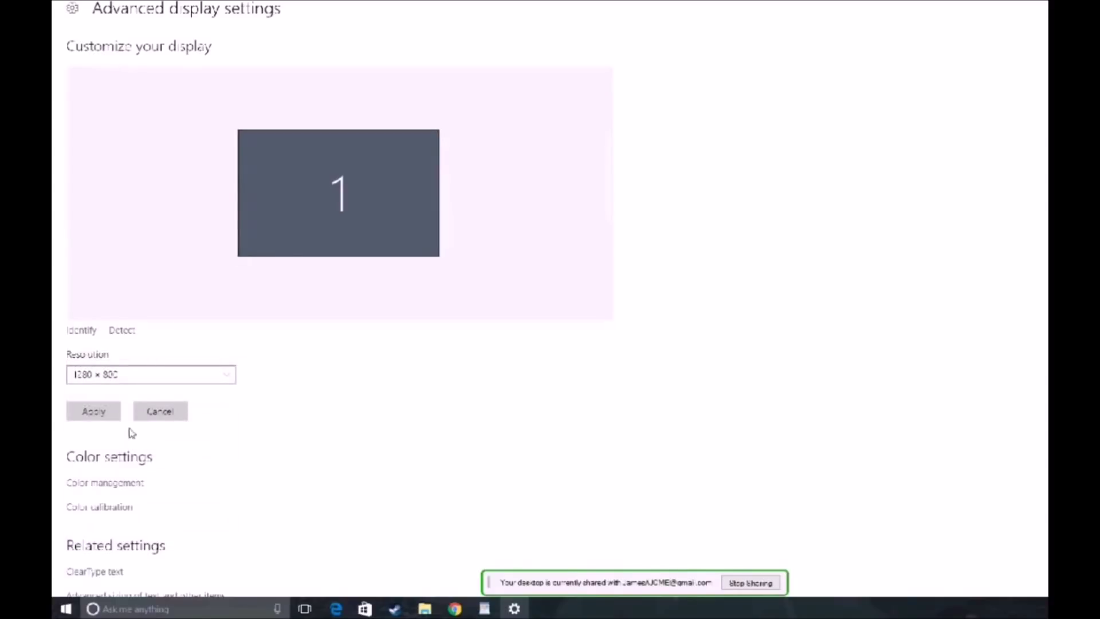
click(102, 415)
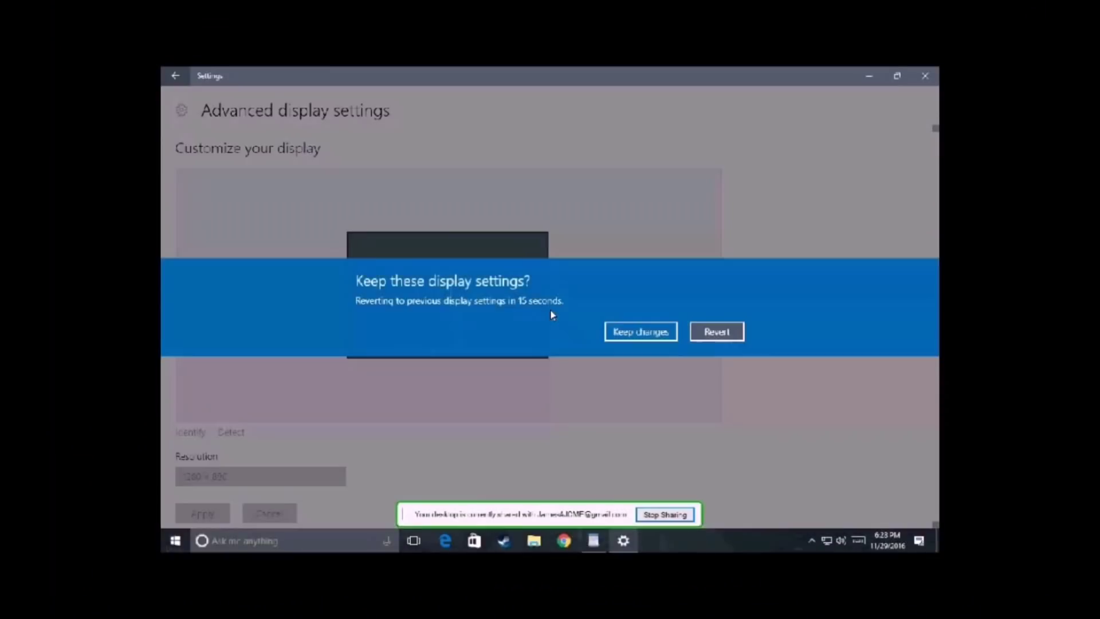
Step: Keep the 1280 × 800 resolution and go back twice to the Settings home page
click(642, 335)
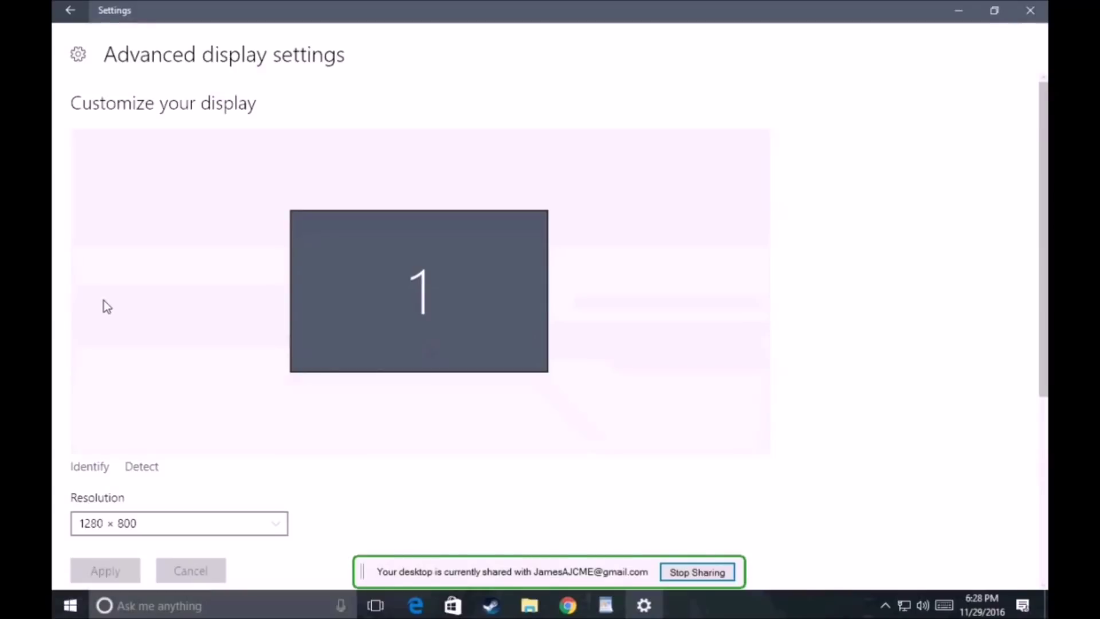
click(70, 10)
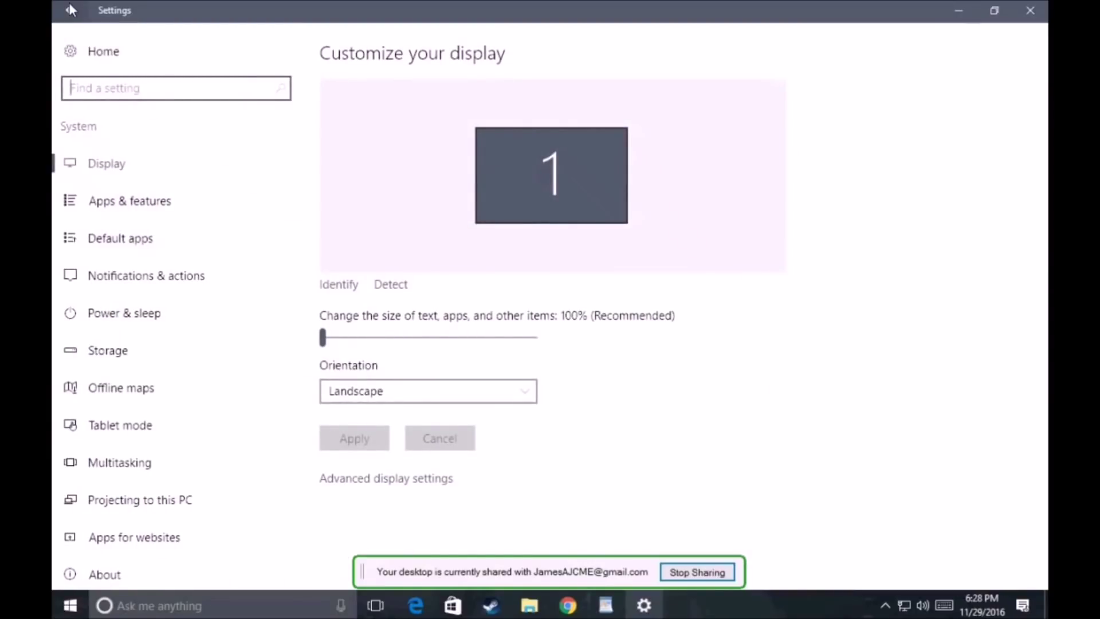
click(70, 10)
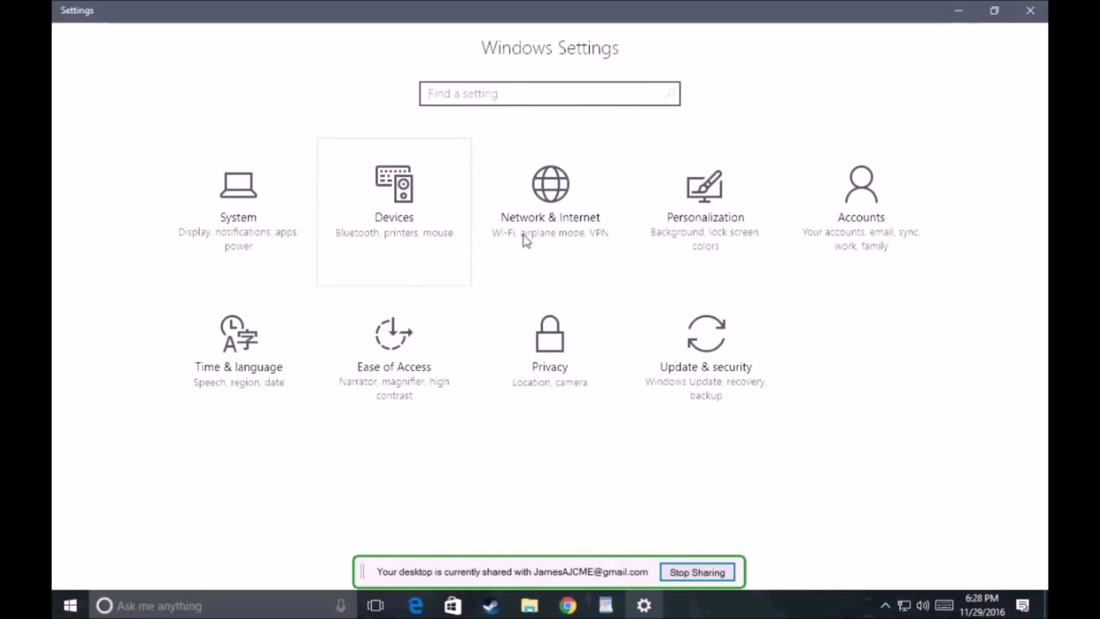
Step: Switch on the On-Screen Keyboard under Ease of Access > Keyboard
click(417, 362)
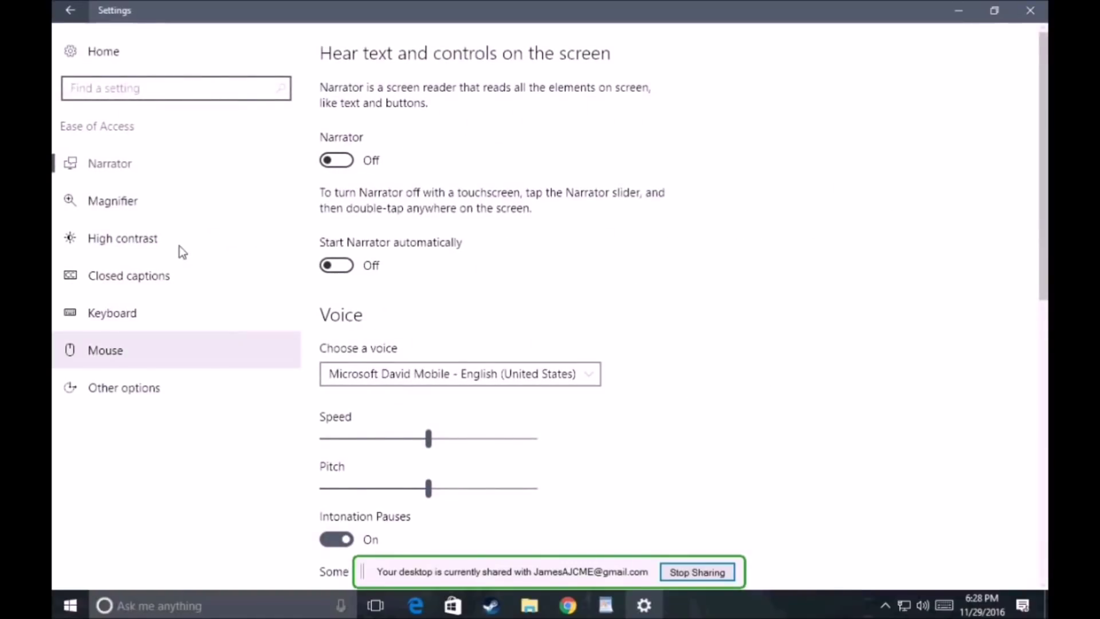
click(139, 319)
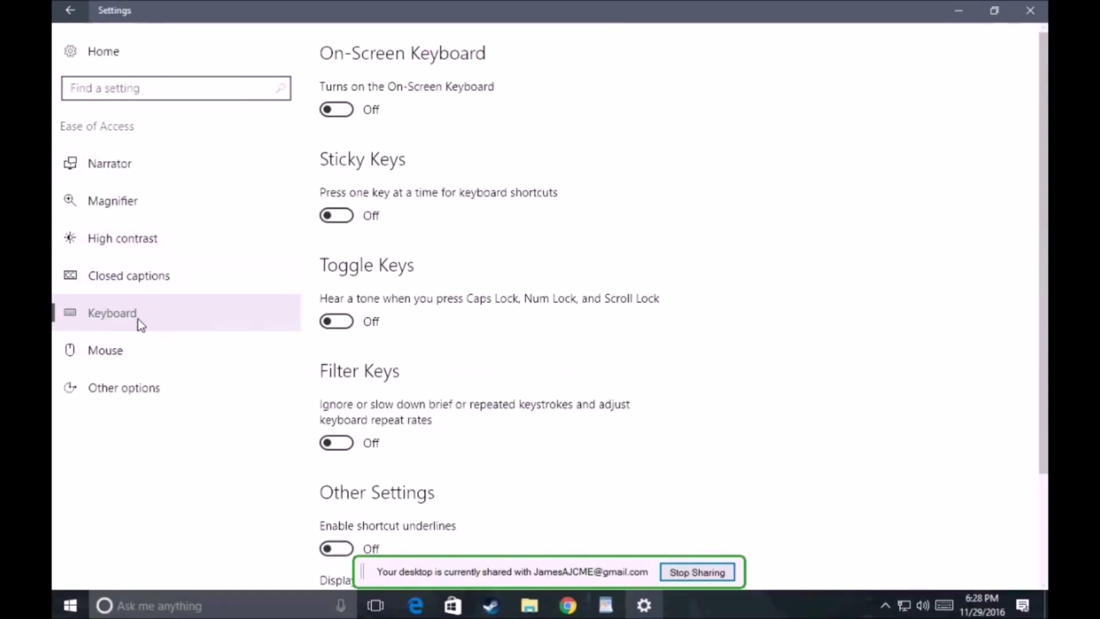
click(347, 114)
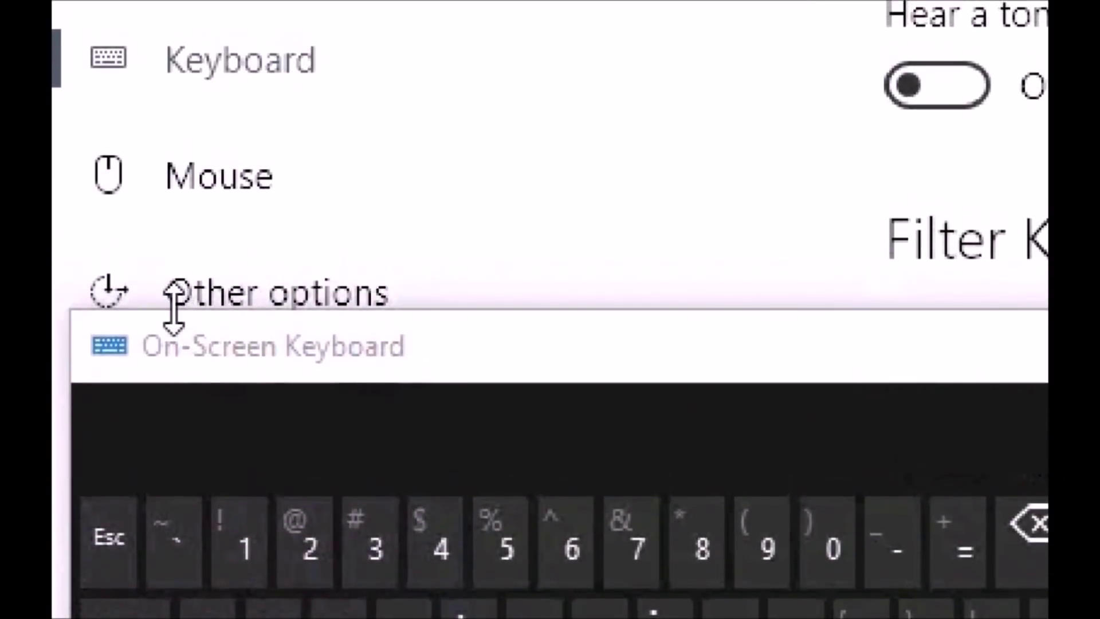
Step: Shrink the On-Screen Keyboard window and move it up and to the right
drag(172, 308, 195, 333)
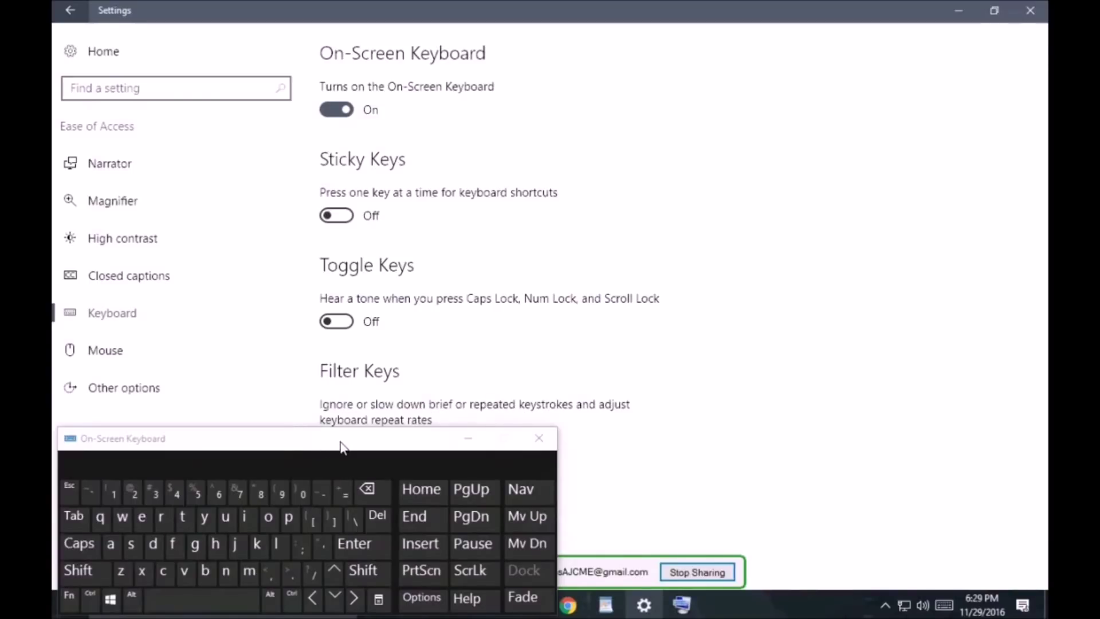
drag(341, 447, 373, 395)
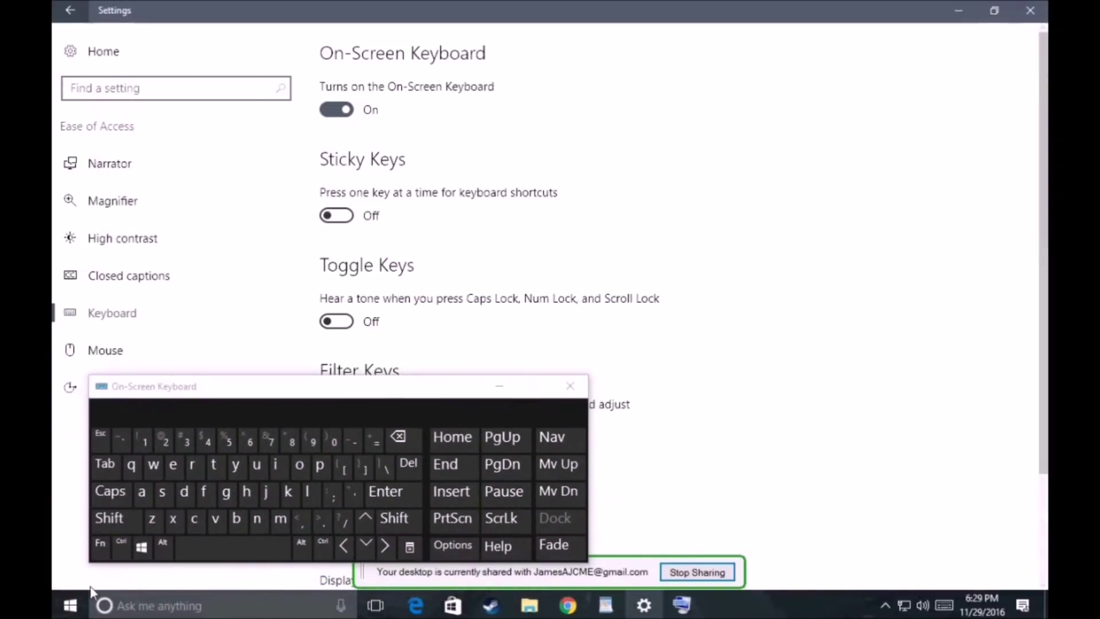
click(71, 606)
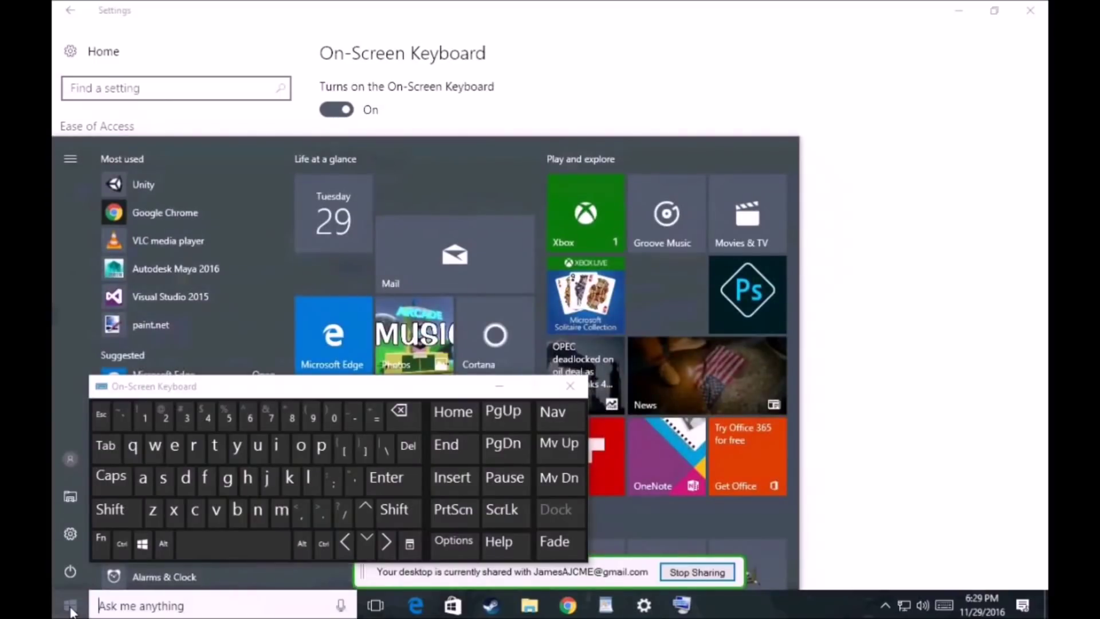
Step: Start Toontown Rewritten from the Start menu after minimizing the On-Screen Keyboard
click(122, 545)
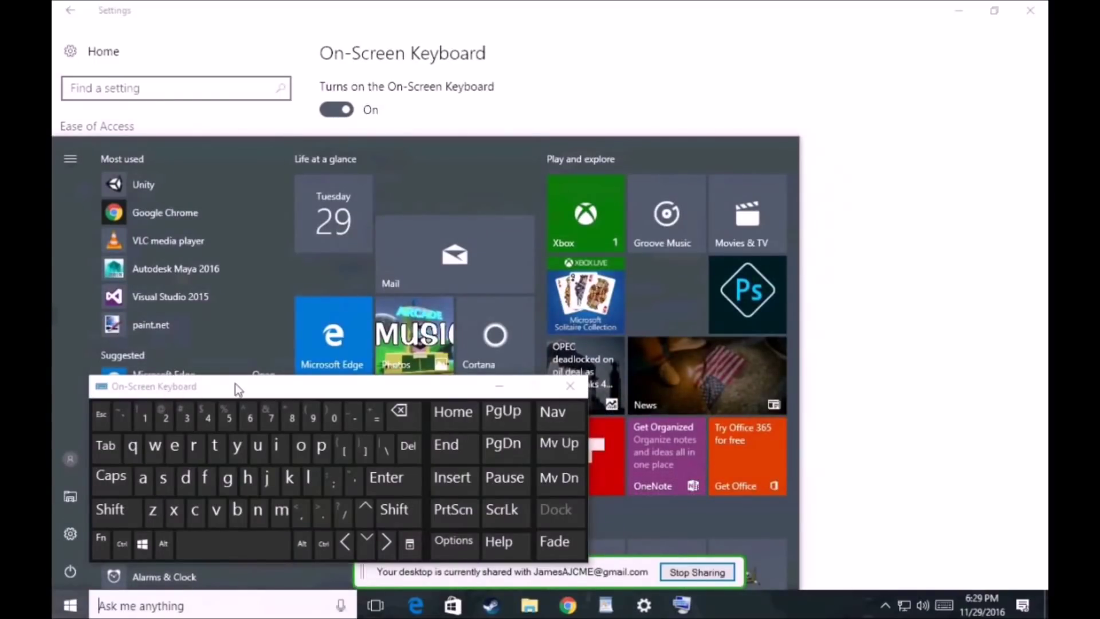
click(501, 395)
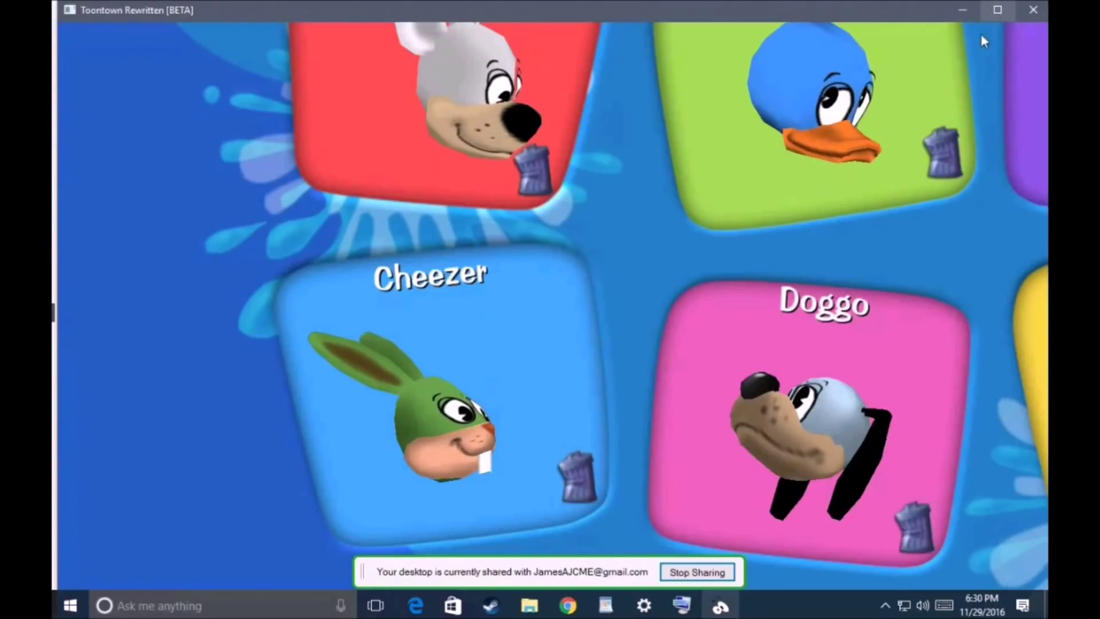
Step: Maximize the game window, choose the blue duck toon, and turn the media volume down
click(998, 11)
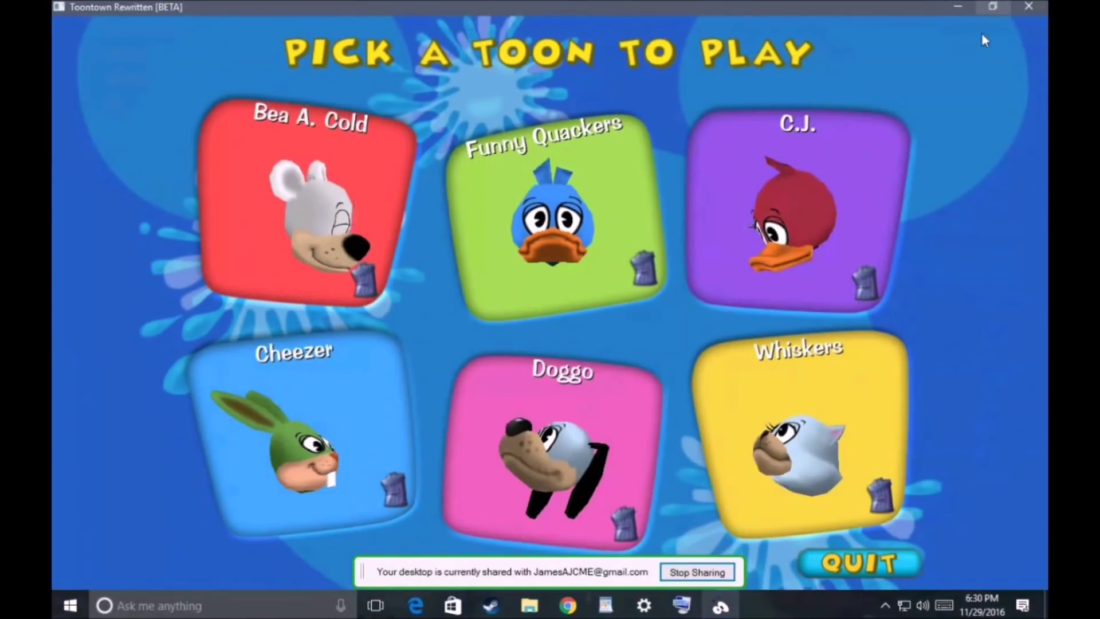
mouse_move(582, 143)
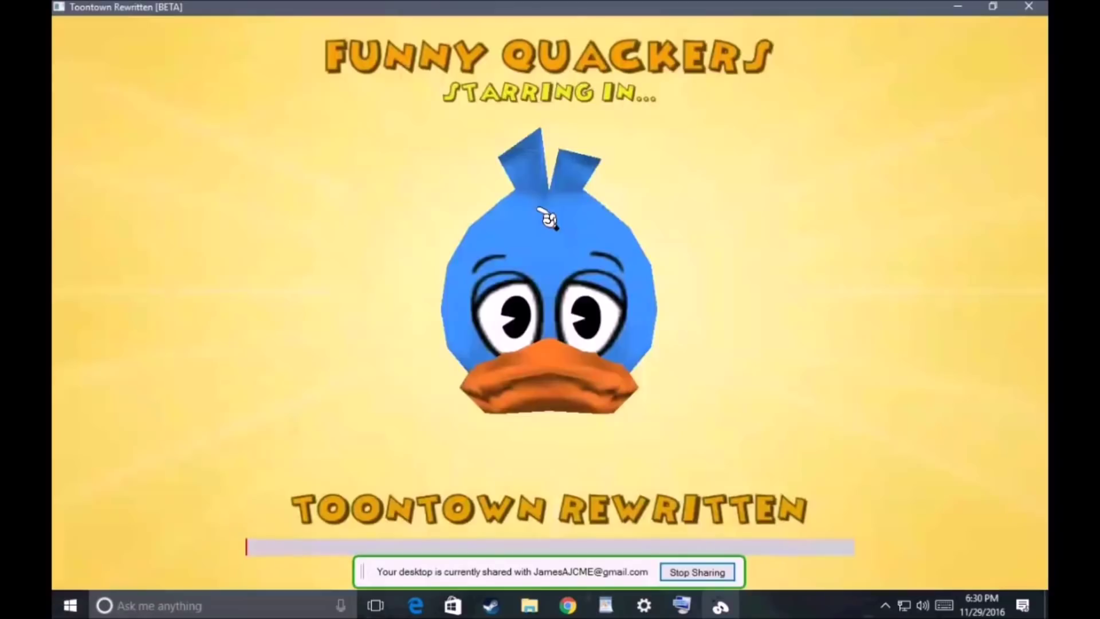
key(XF86AudioLowerVolume)
key(XF86AudioLowerVolume)
key(XF86AudioLowerVolume)
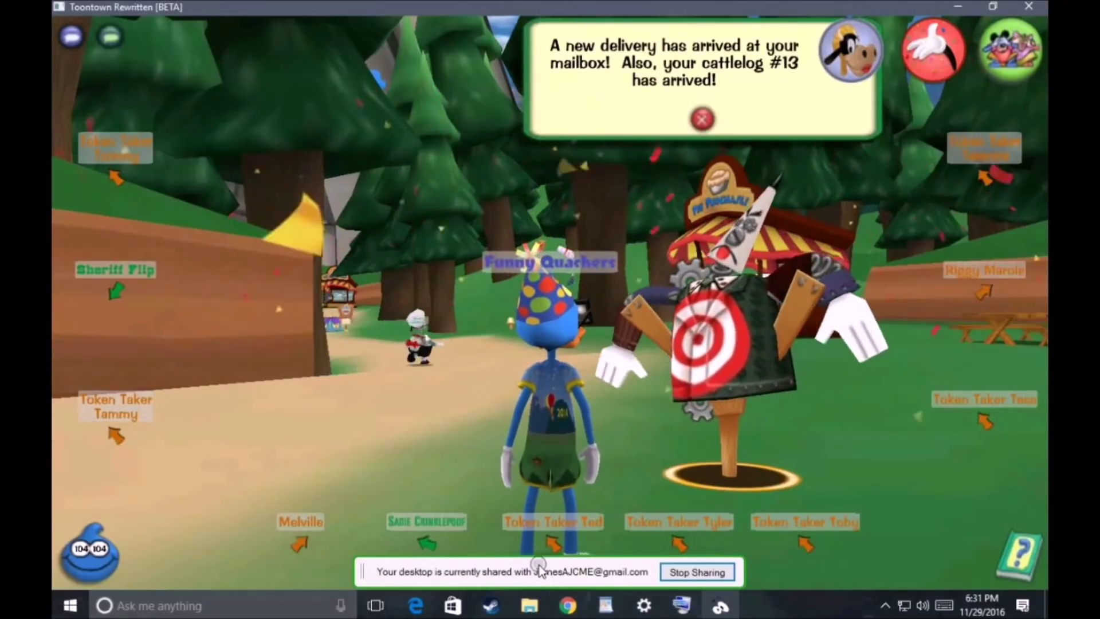
Step: Restore the On-Screen Keyboard over the game and drag it down-left so mainly its arrow keys show
click(648, 611)
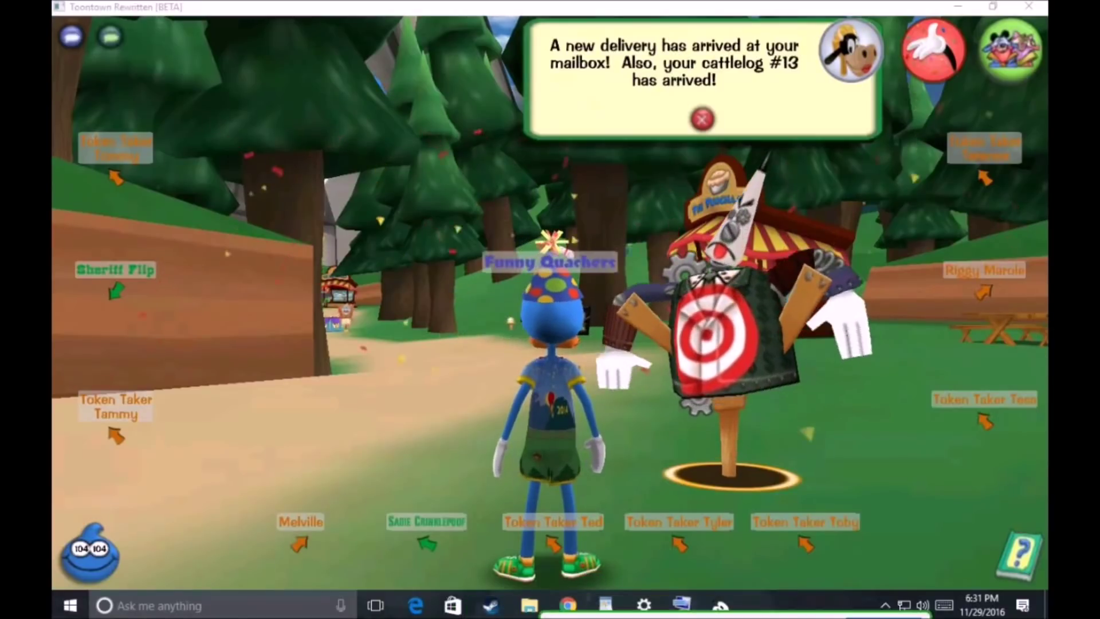
click(679, 607)
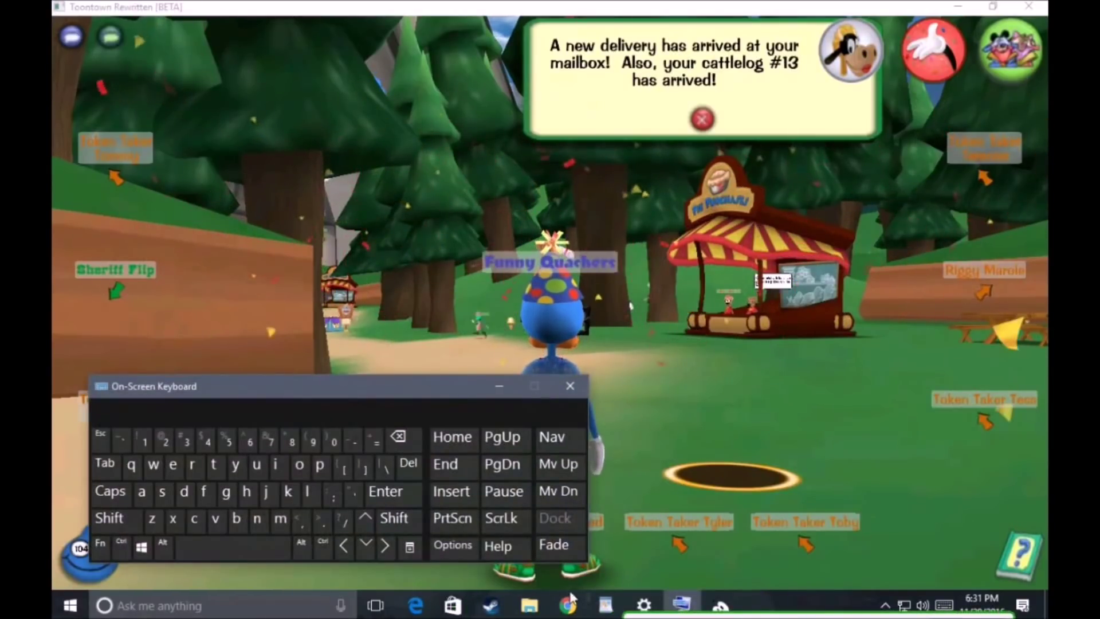
click(451, 399)
drag(450, 399, 175, 450)
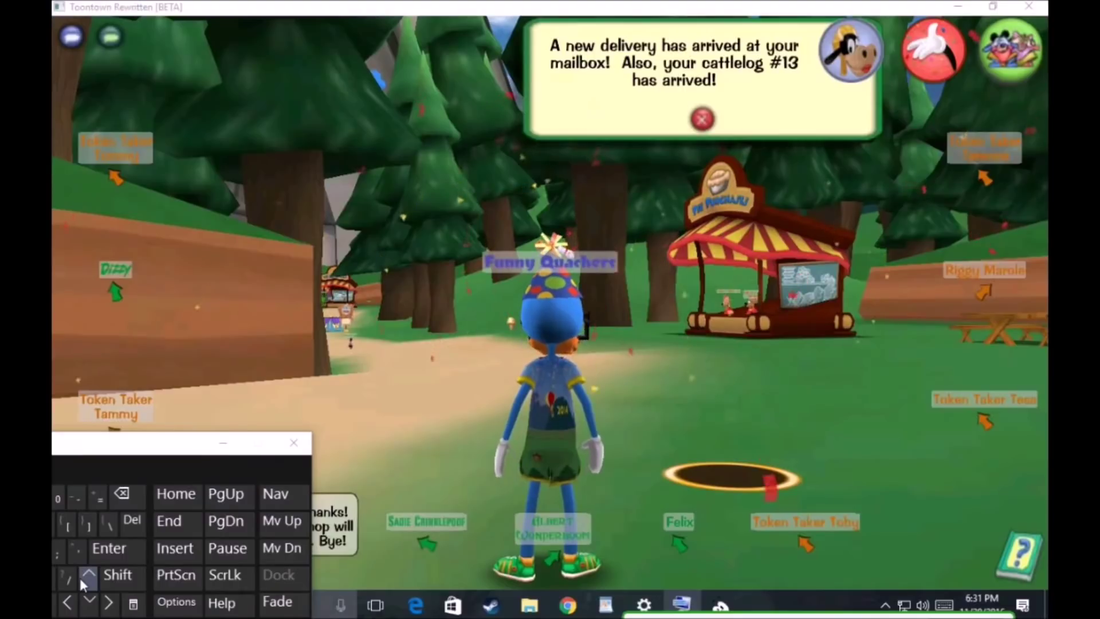
Step: Release the latched Shift, refocus the game, then walk the toon forward with Up and turn it left
click(215, 493)
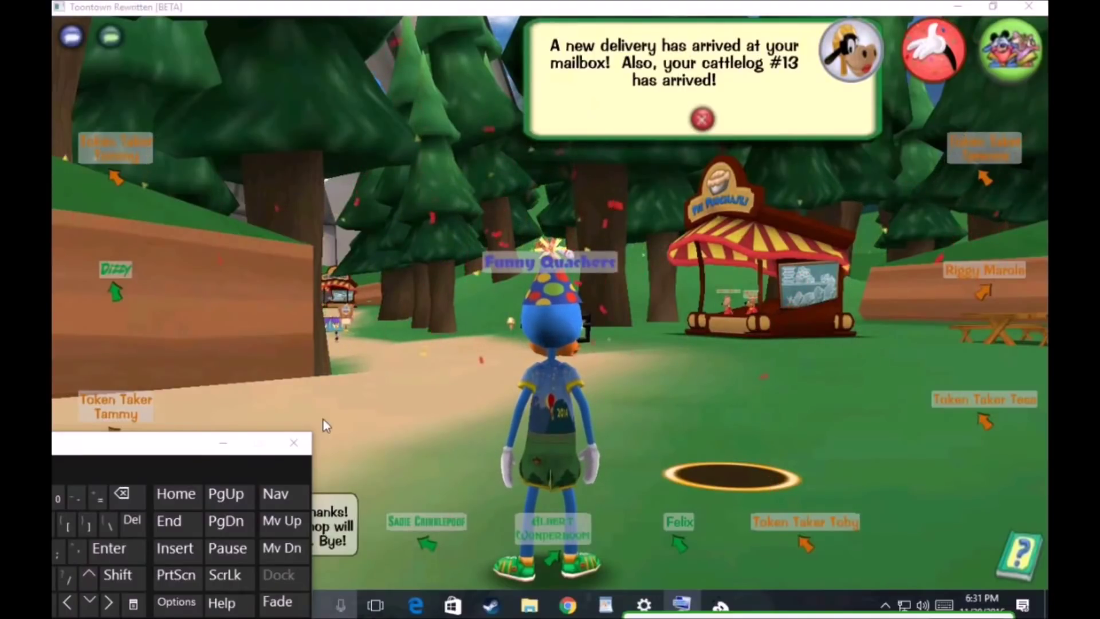
click(395, 398)
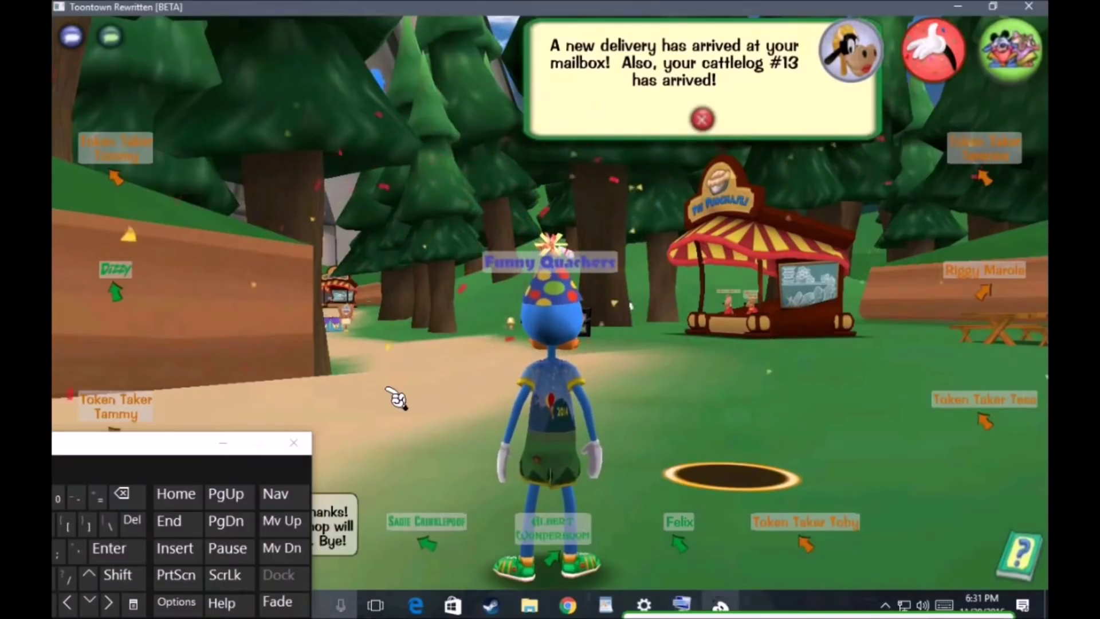
click(167, 521)
click(83, 583)
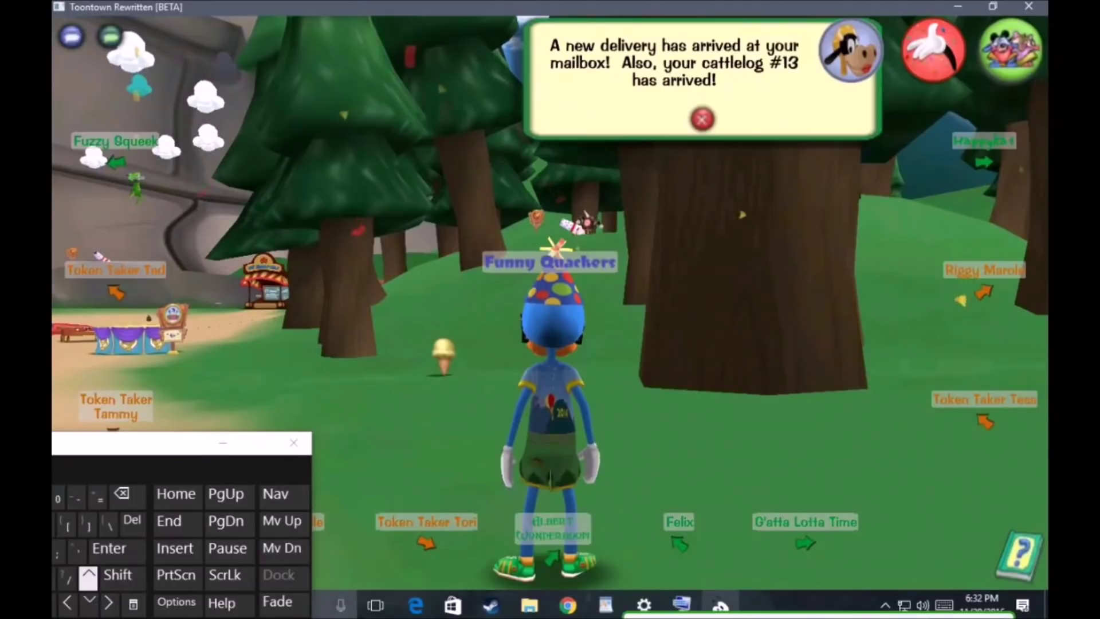
click(69, 603)
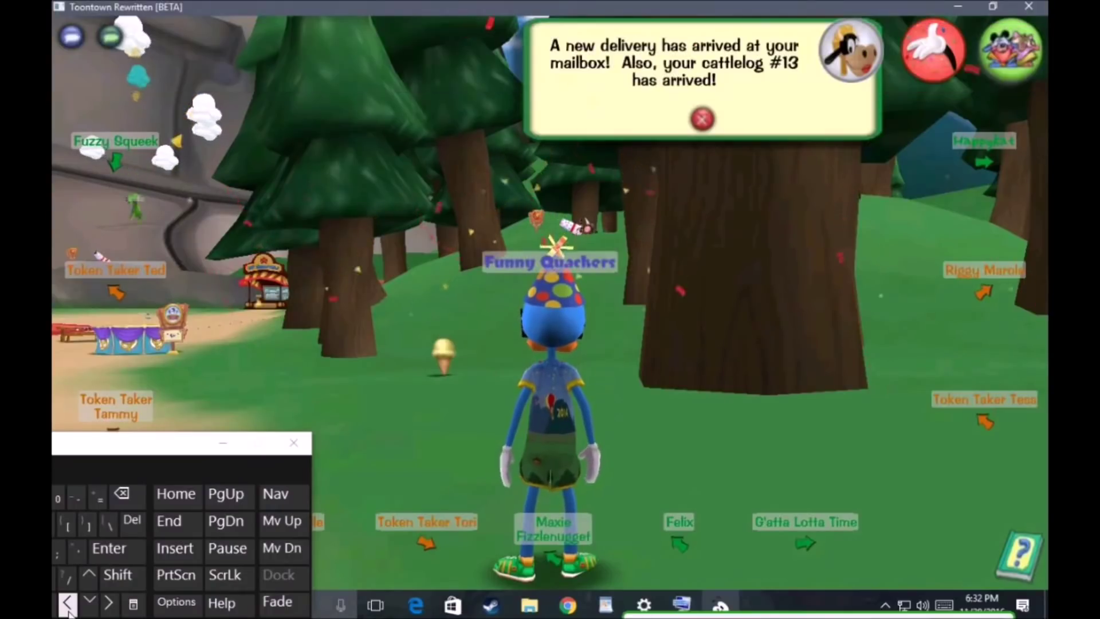
drag(550, 3, 551, 344)
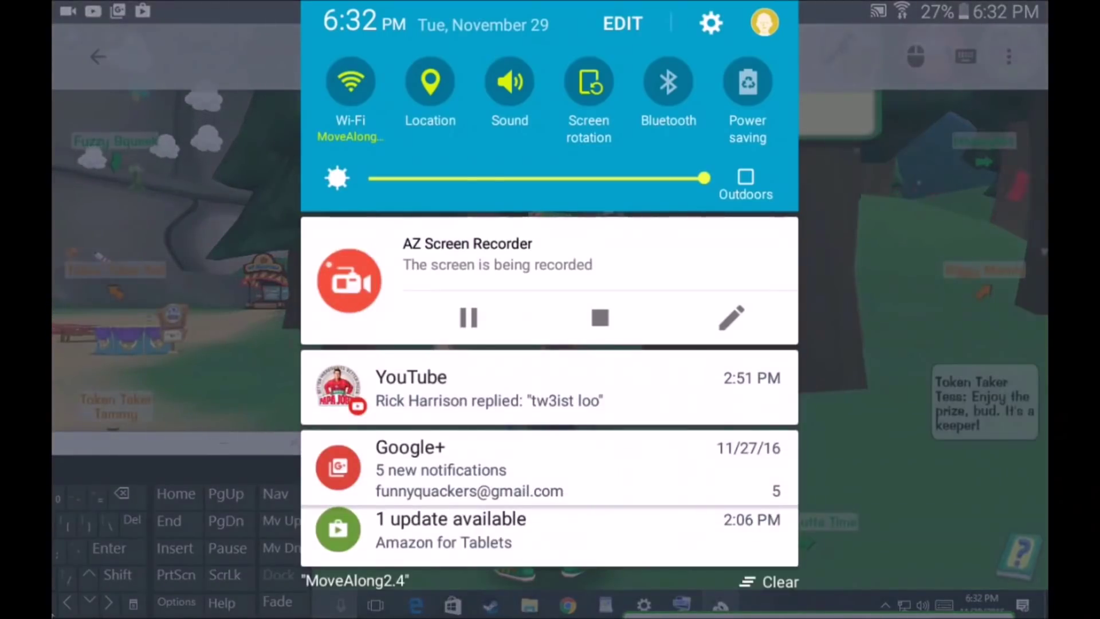
drag(550, 458, 550, 58)
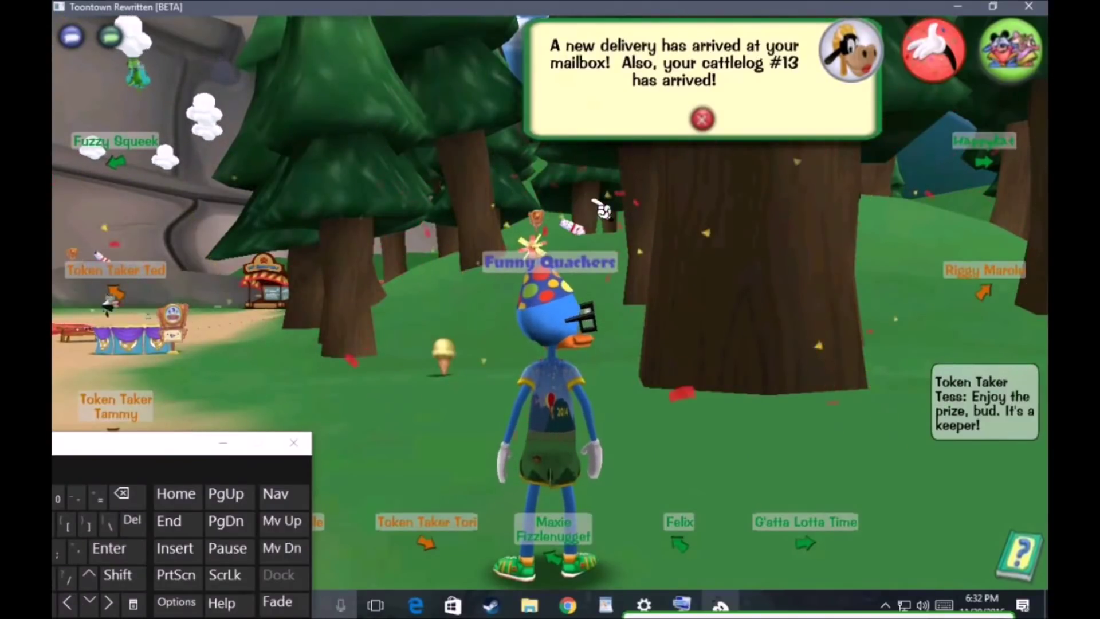
click(859, 67)
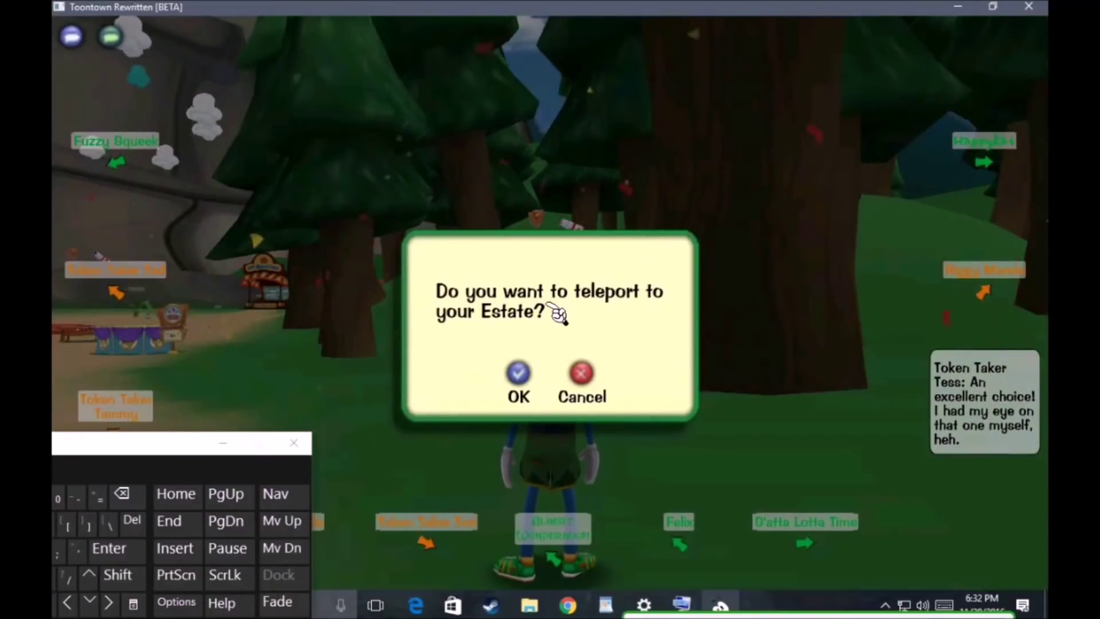
Step: Confirm the teleport to the Estate and hold the Left arrow until the toon faces the mailbox
click(519, 377)
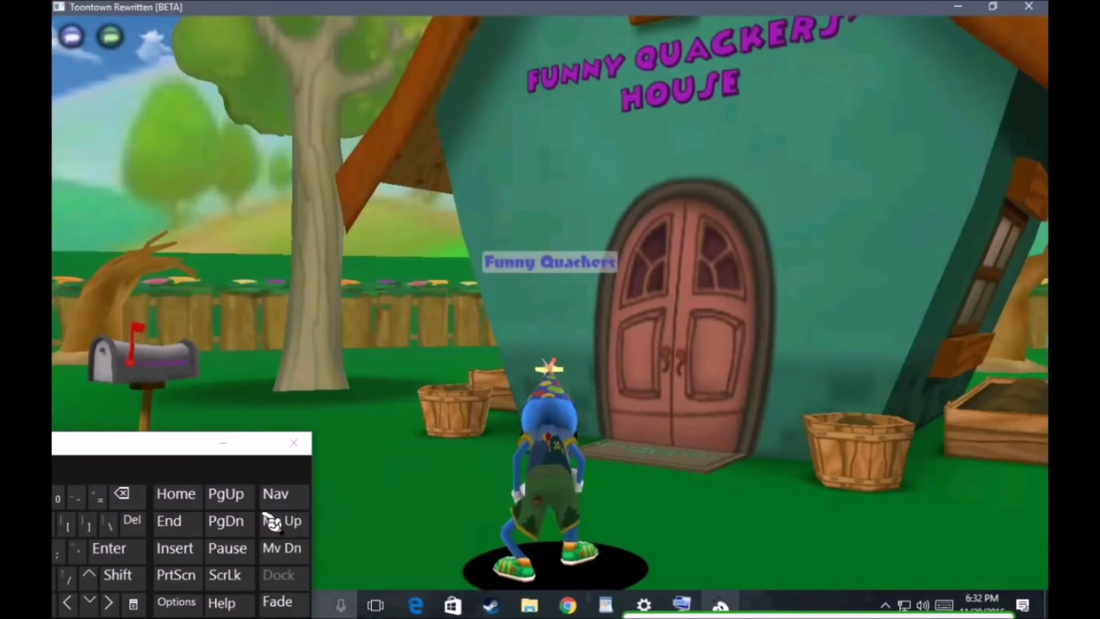
click(66, 604)
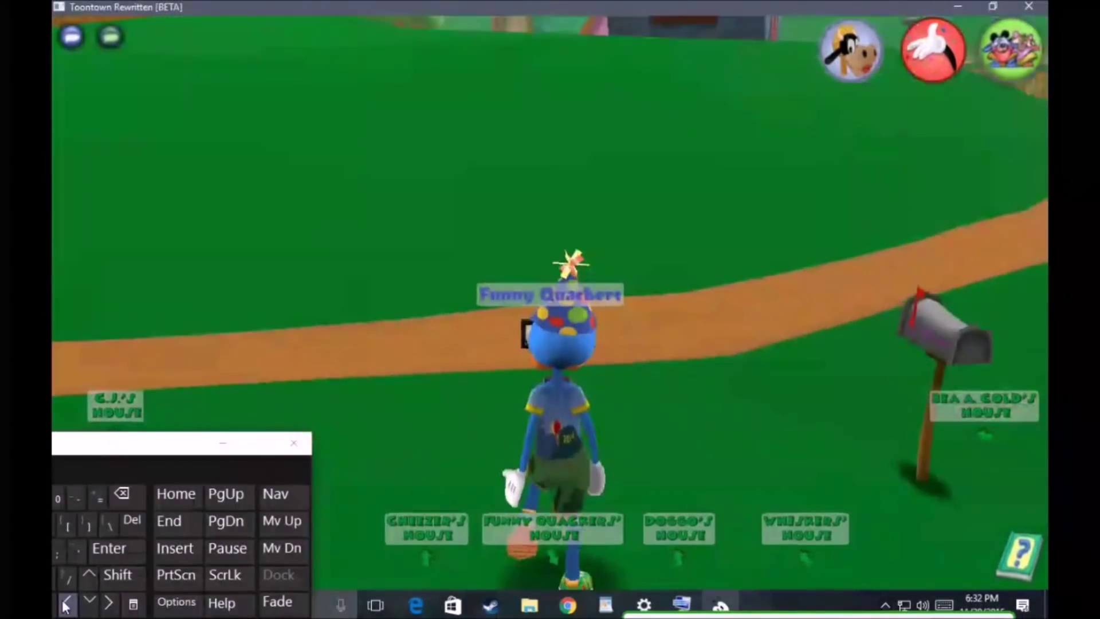
drag(66, 604, 66, 604)
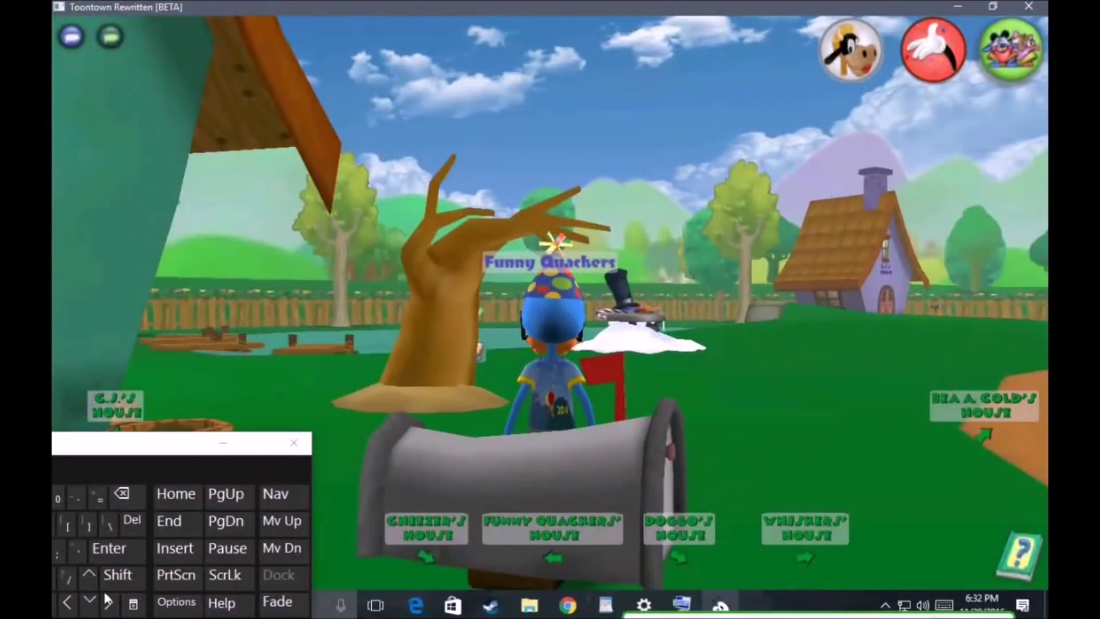